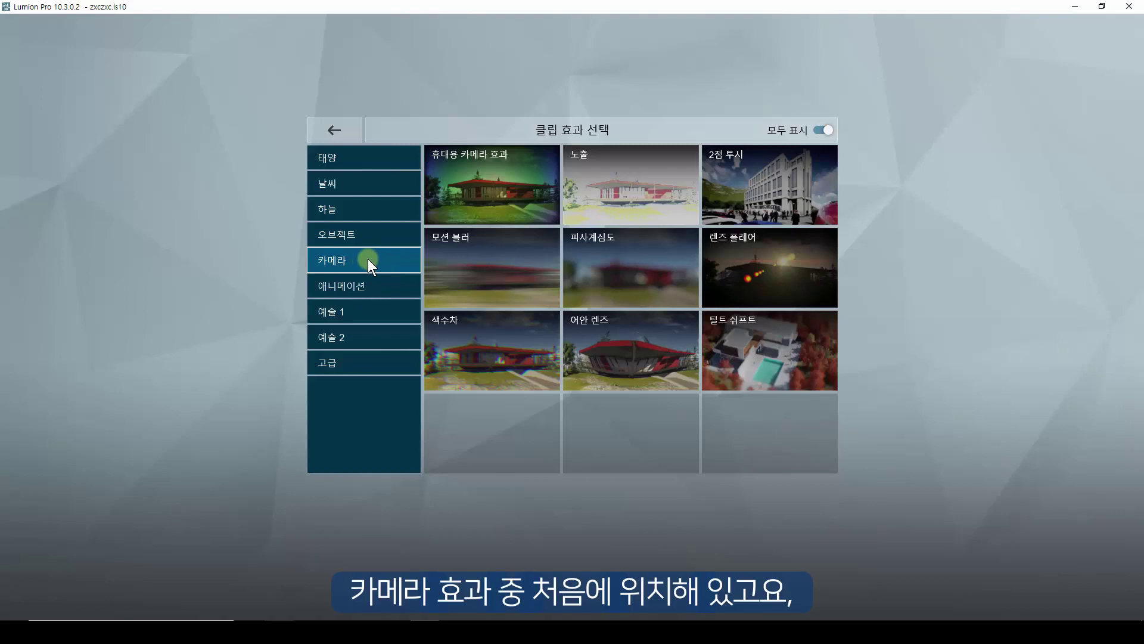
- Add the handheld camera effect to the clip, set its shake strength to about 1.2 and play the clip to check the shaking
left_click(493, 189)
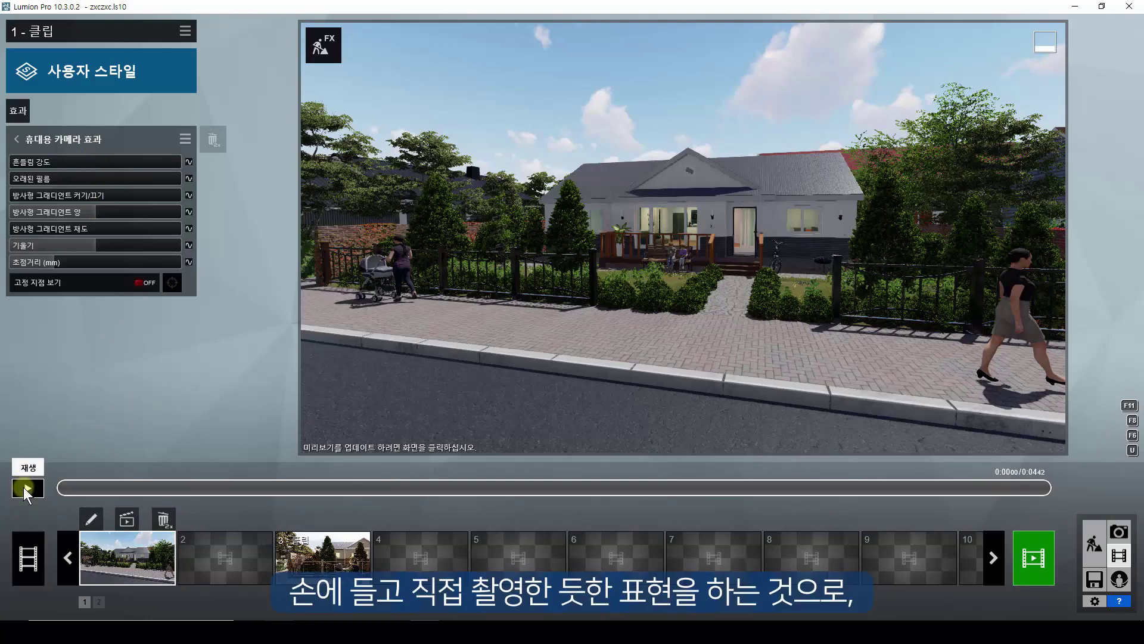
left_click(53, 162)
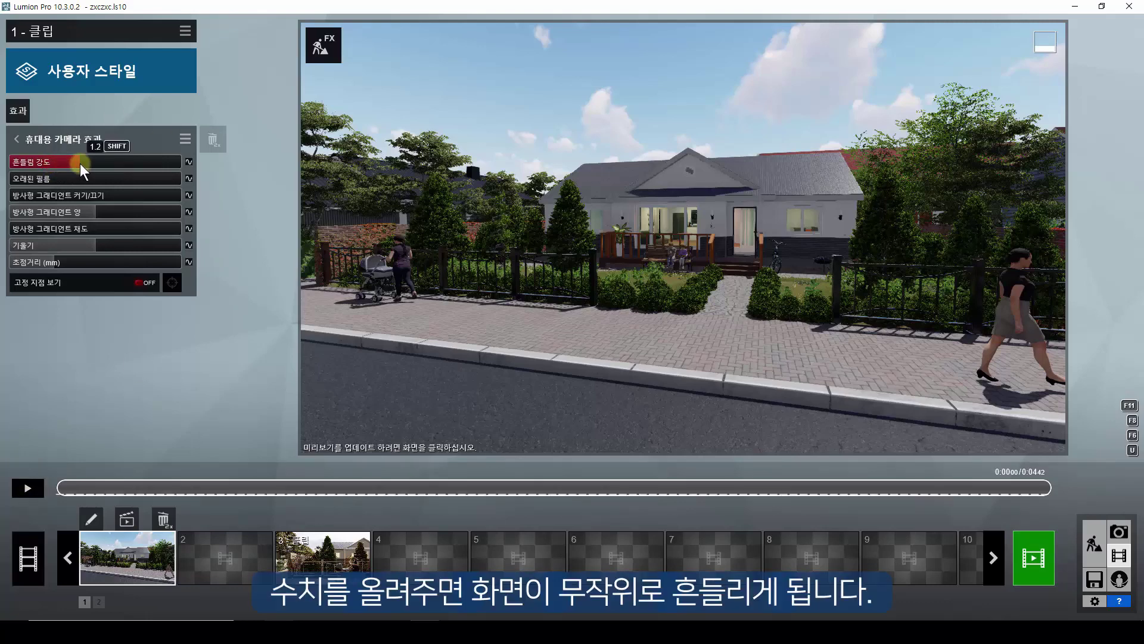
left_click(24, 488)
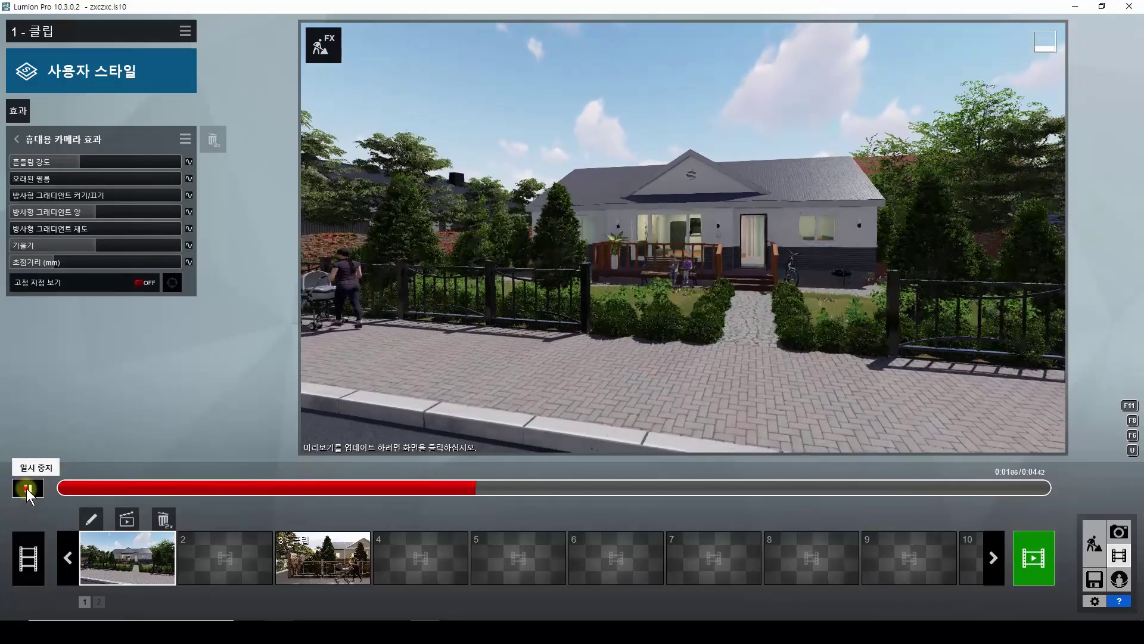
left_click(27, 489)
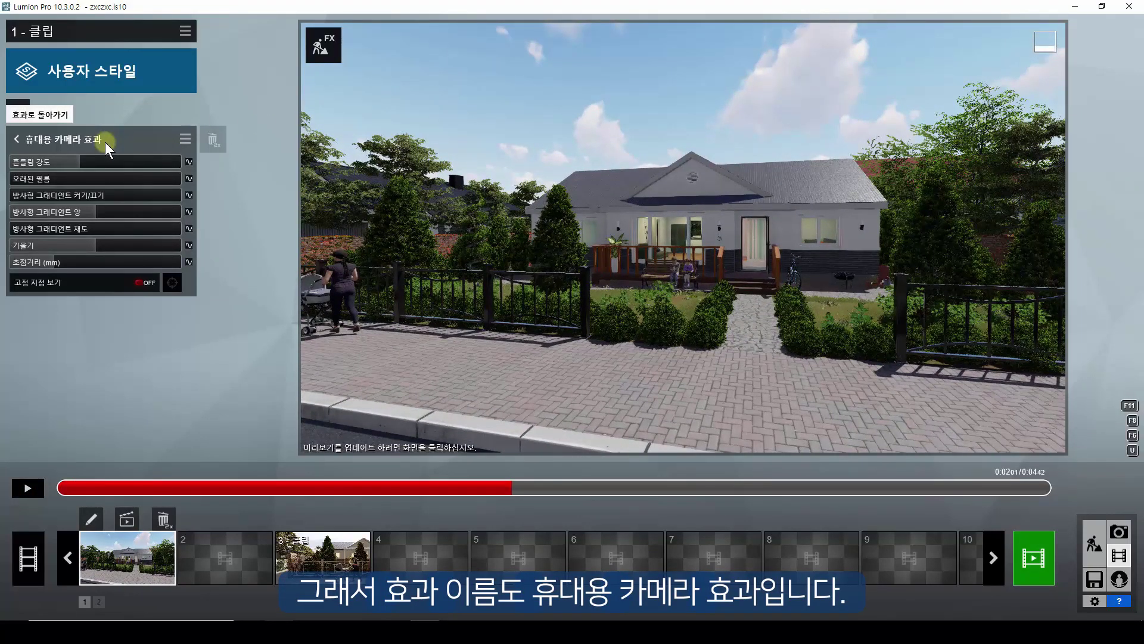
mouse_move(73, 163)
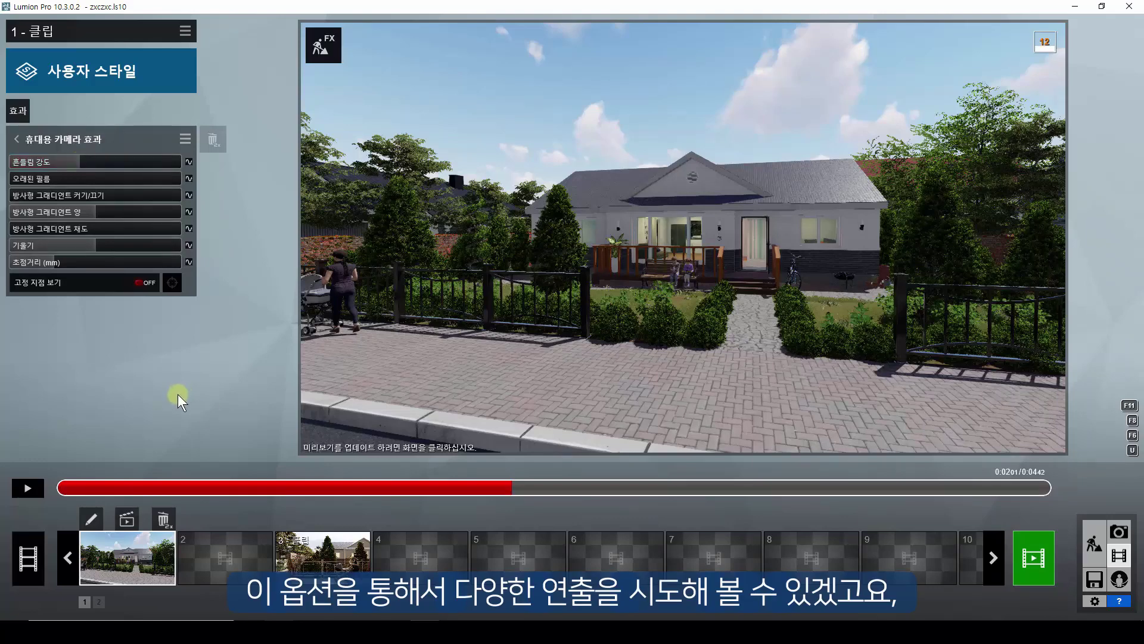
- Go to about 0:00.90 in the clip and try out the effect's old film and radial gradient on/off, amount and saturation settings
left_click_drag(74, 481, 257, 484)
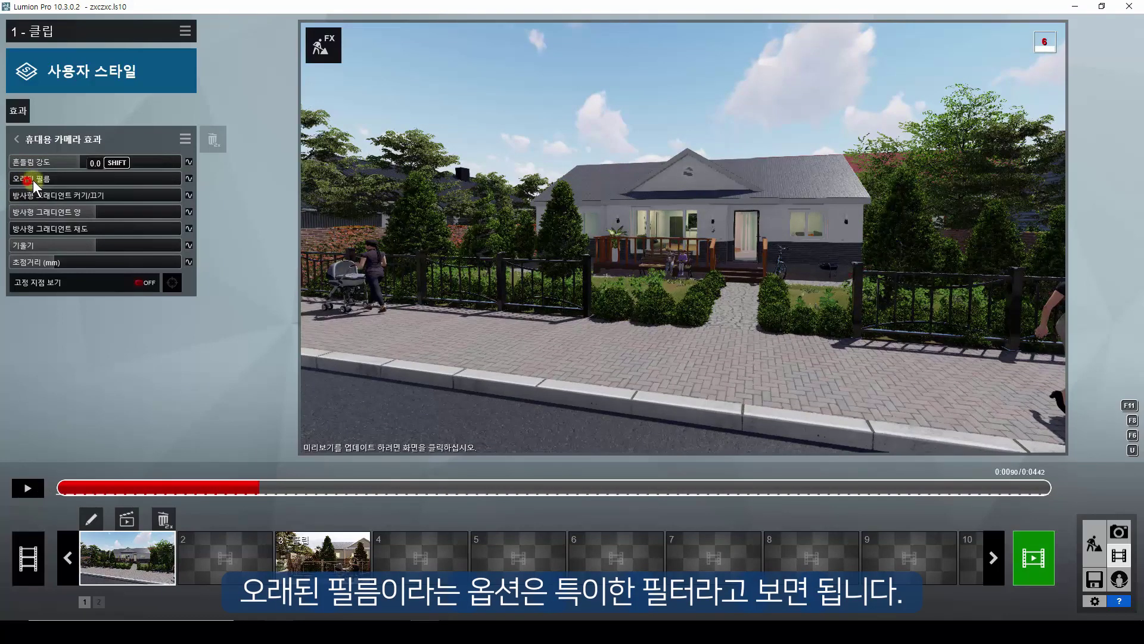
left_click_drag(34, 180, 3, 191)
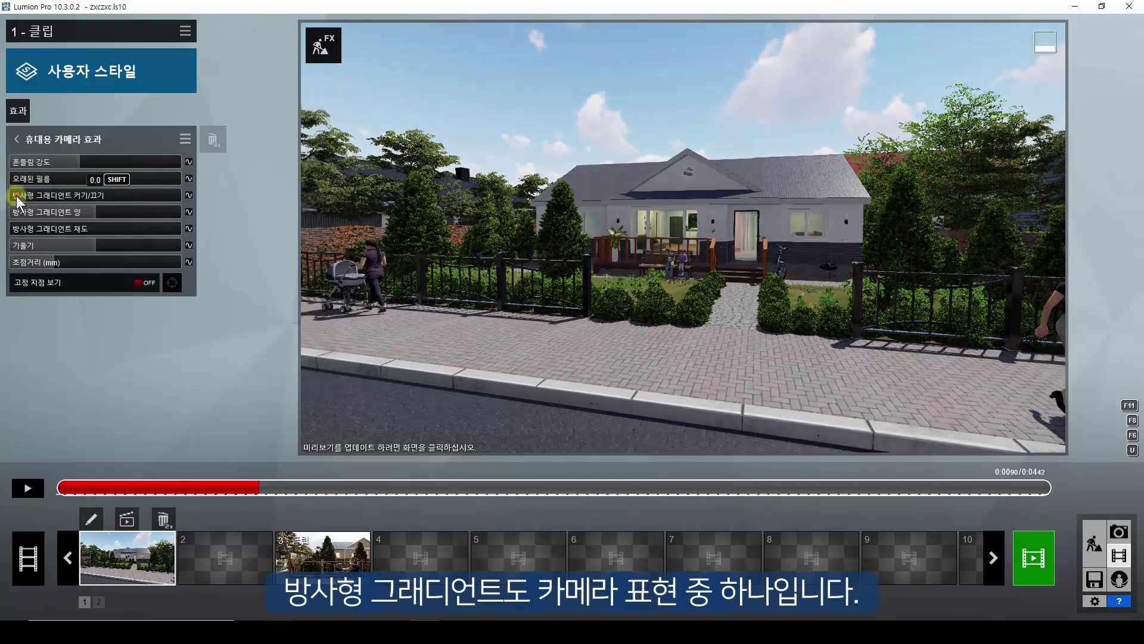
left_click_drag(17, 196, 128, 194)
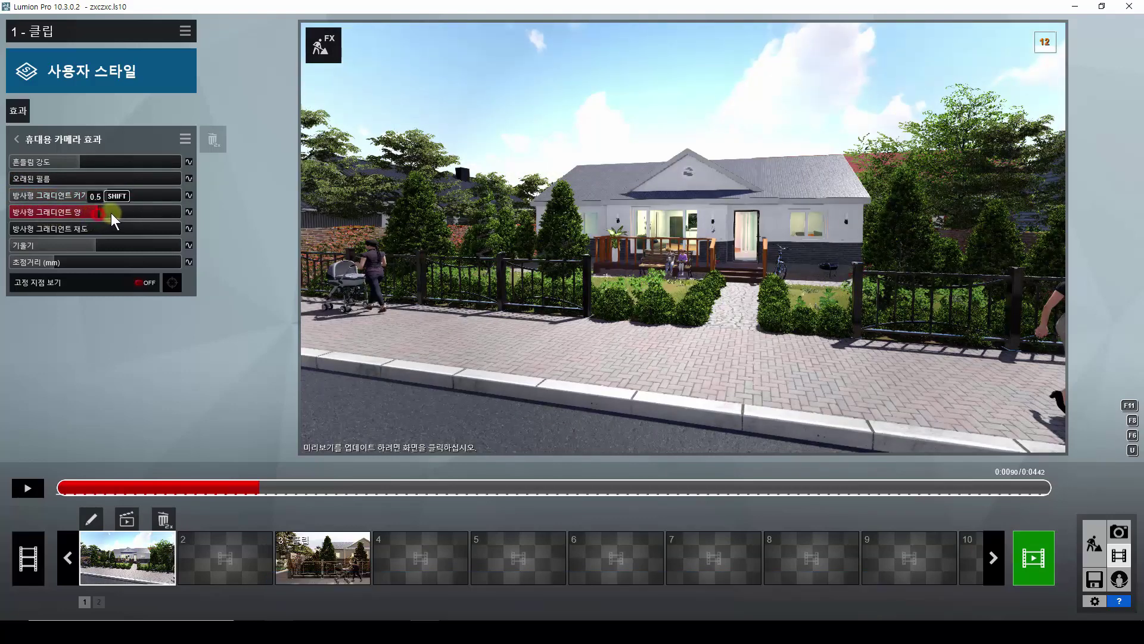
mouse_move(111, 212)
left_mouse_down()
mouse_move(137, 210)
mouse_move(20, 222)
mouse_move(115, 221)
mouse_move(99, 217)
left_mouse_up()
mouse_move(16, 228)
left_mouse_down()
mouse_move(109, 227)
mouse_move(2, 231)
left_mouse_up()
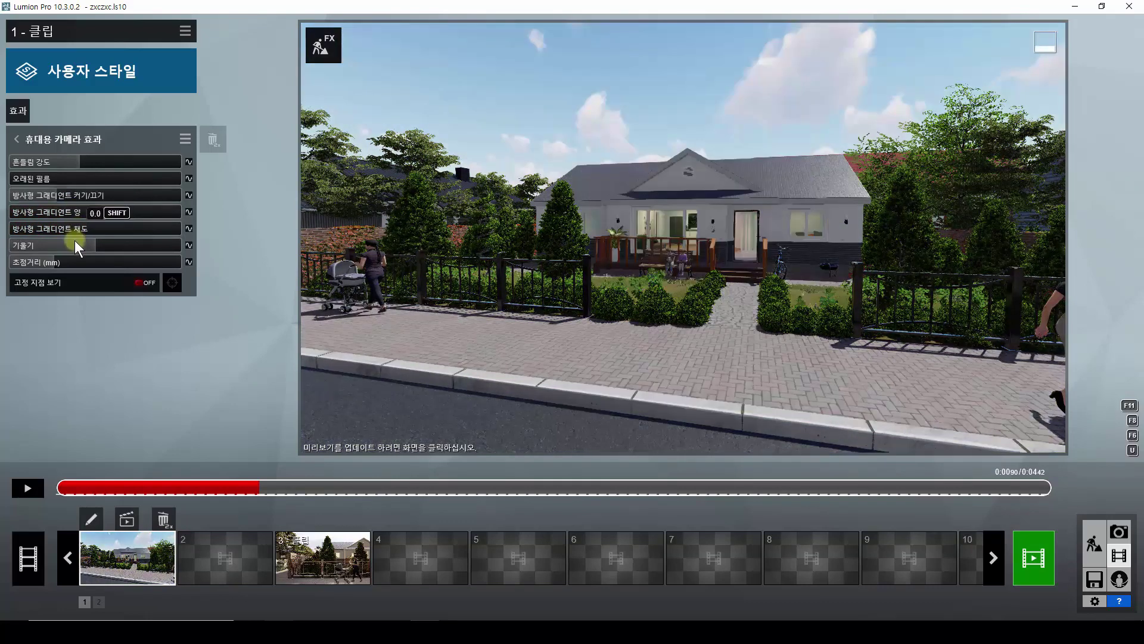
- Raise the handheld camera effect's tilt so the clip view is turned fully sideways
left_click(72, 245)
left_click_drag(71, 245, 91, 245)
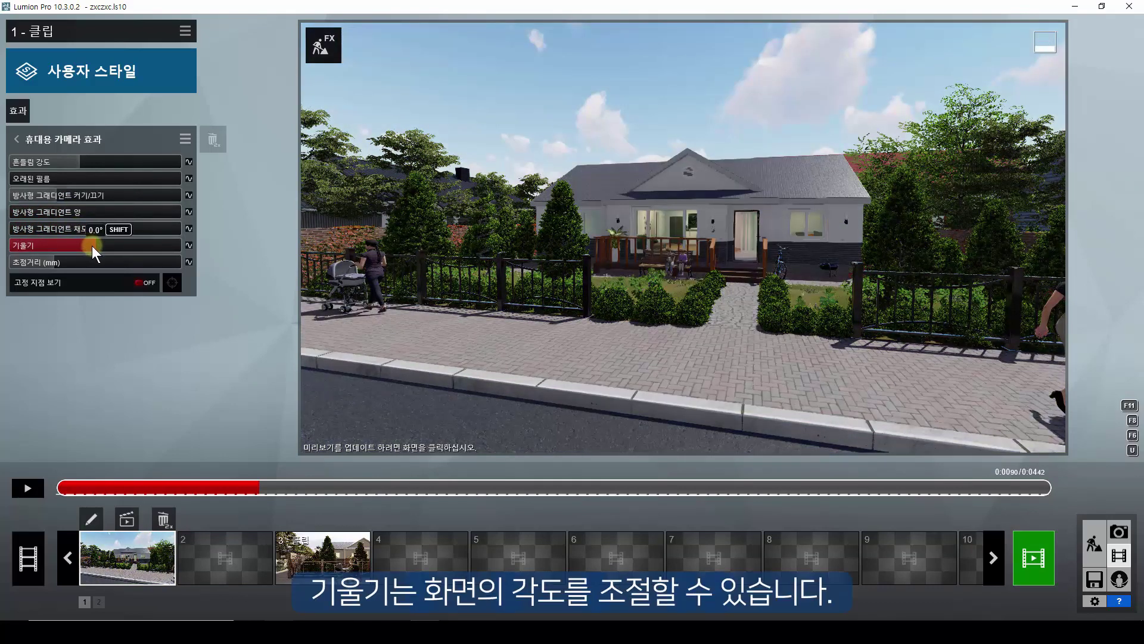
left_click_drag(91, 245, 171, 246)
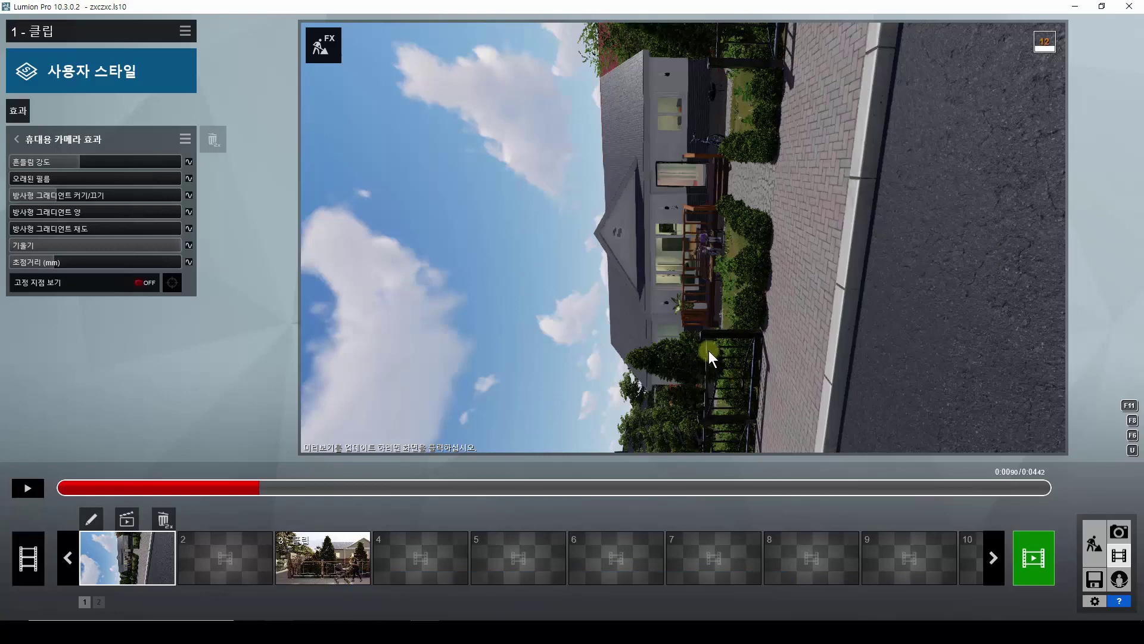
- Look at the output resolutions offered for rendering the current clip and close the render settings
left_click(1034, 557)
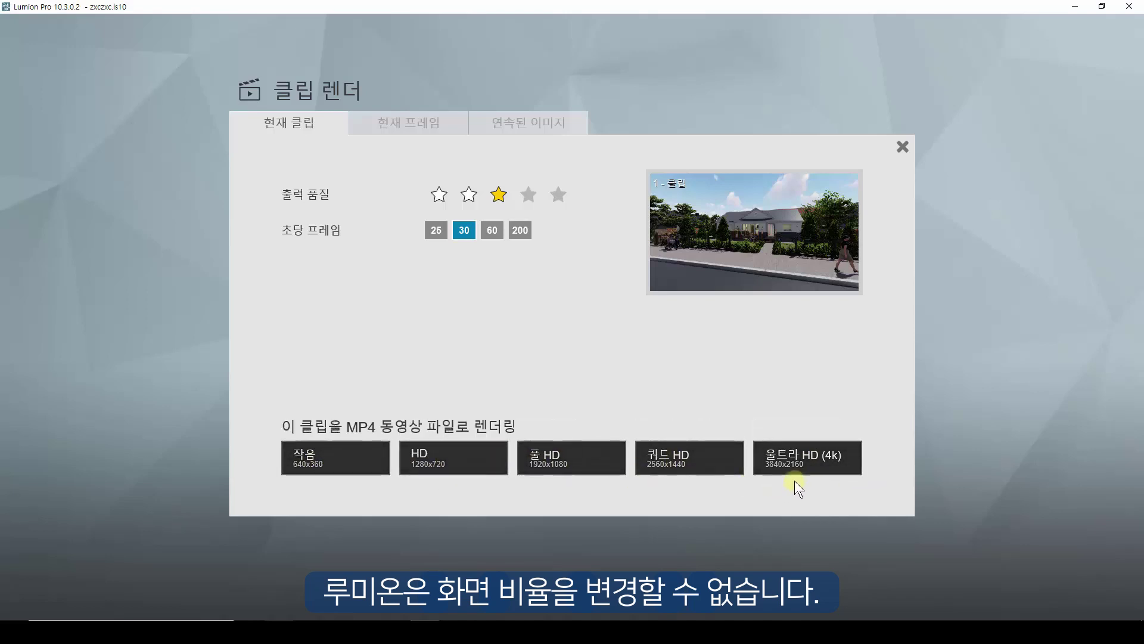
left_click(902, 148)
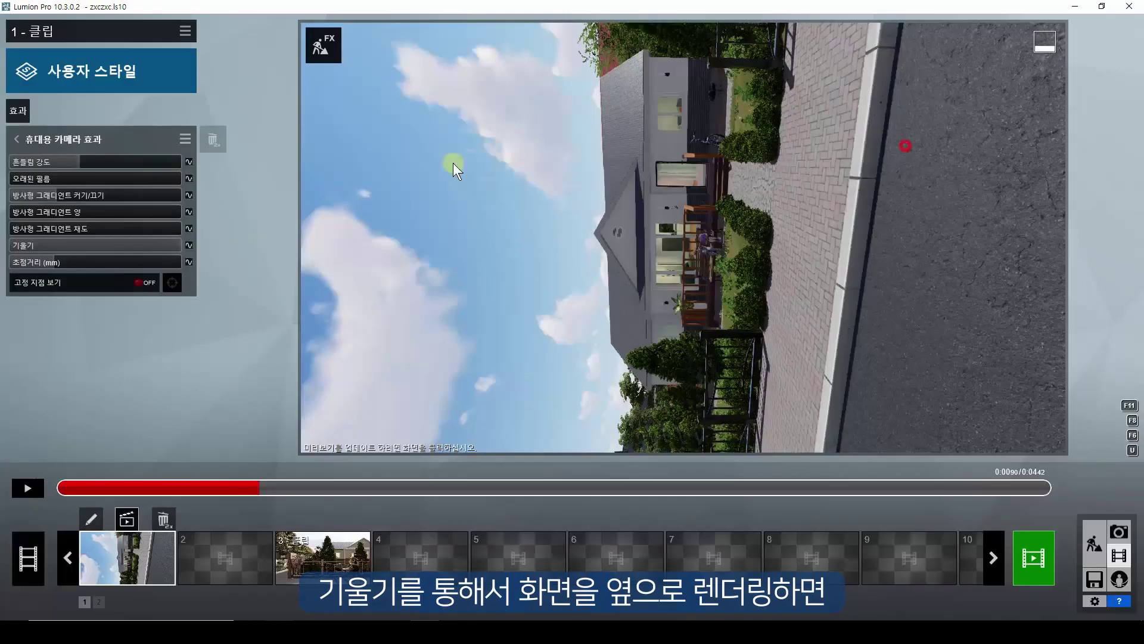
- Bring the tilt back to about level and turn the view fully sideways again
mouse_move(130, 245)
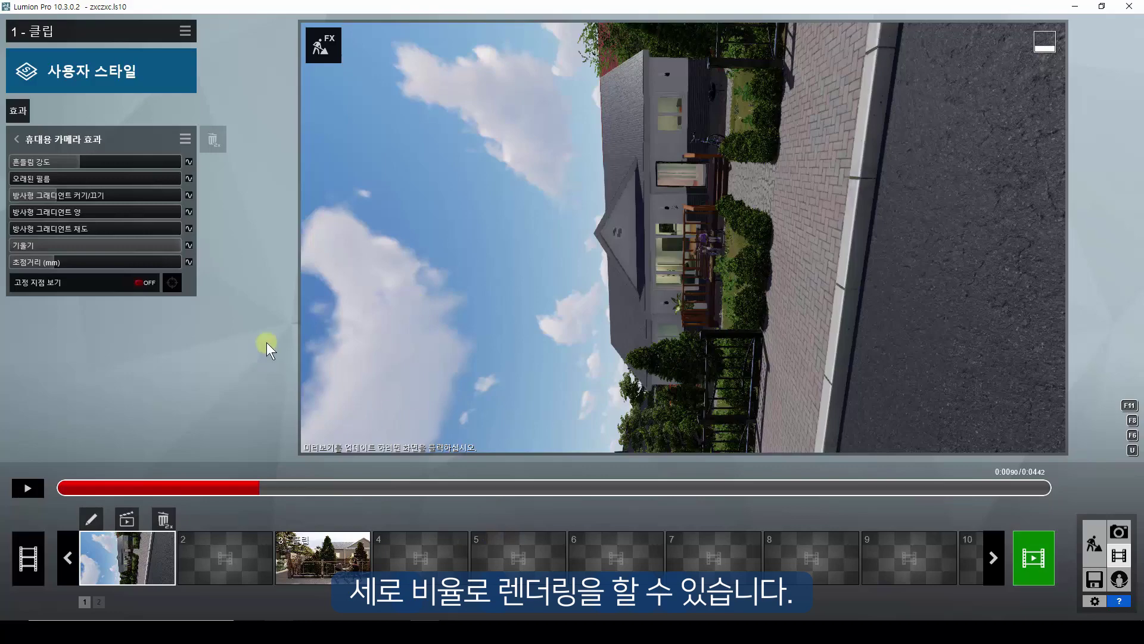
left_click(99, 244)
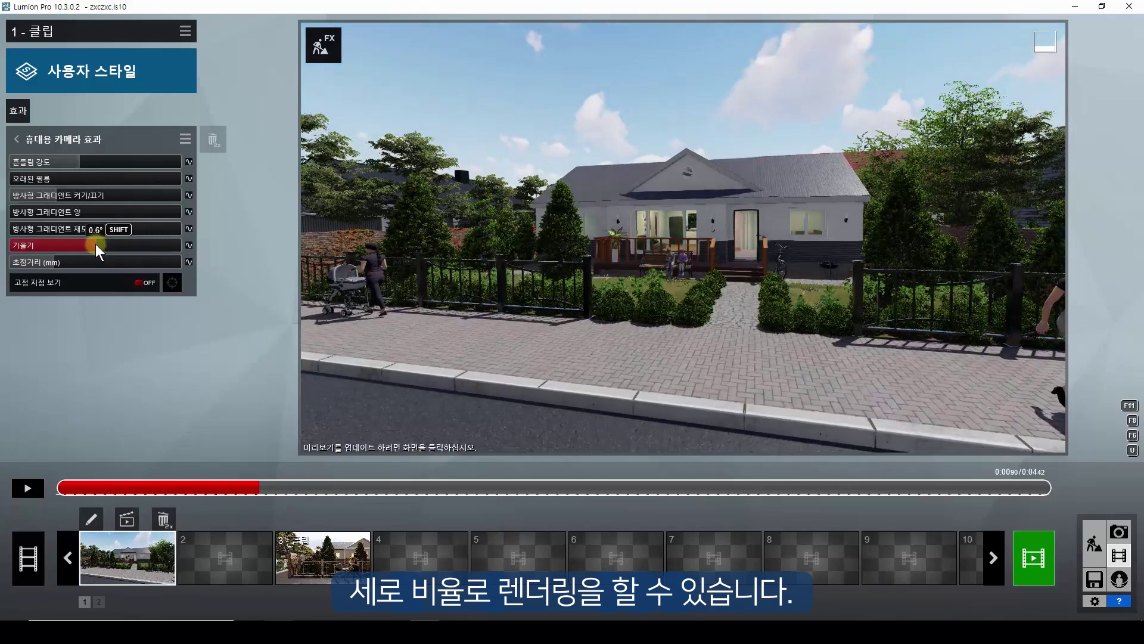
left_click_drag(109, 245, 369, 274)
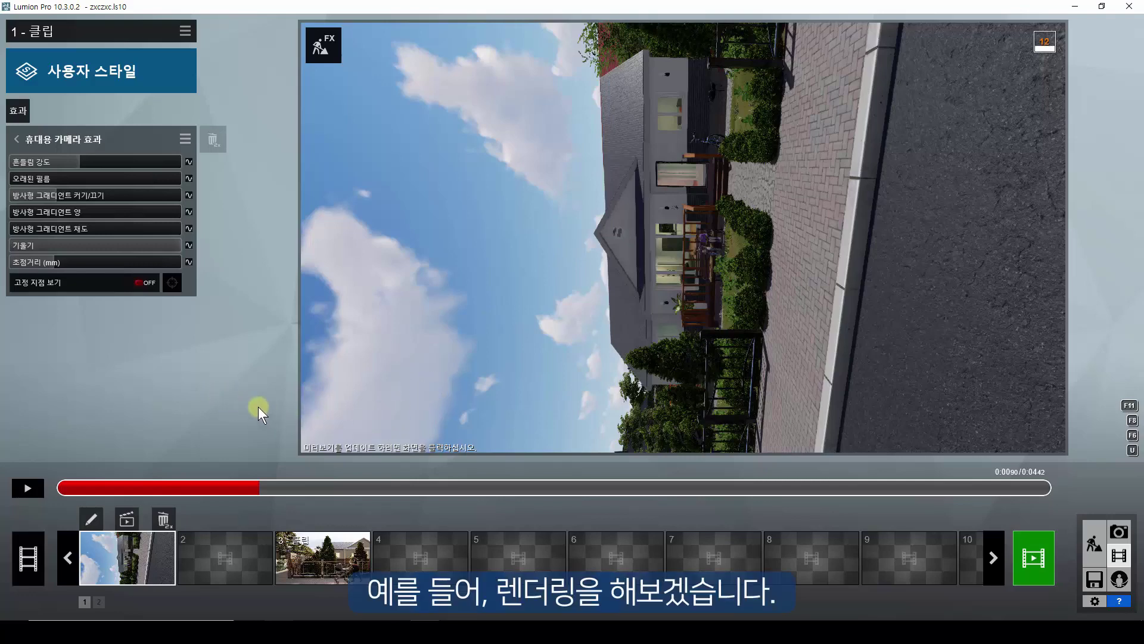
- Render the current frame at desktop size, 1920x1080, as a JPG file named test on the desktop
left_click(127, 519)
left_click(397, 126)
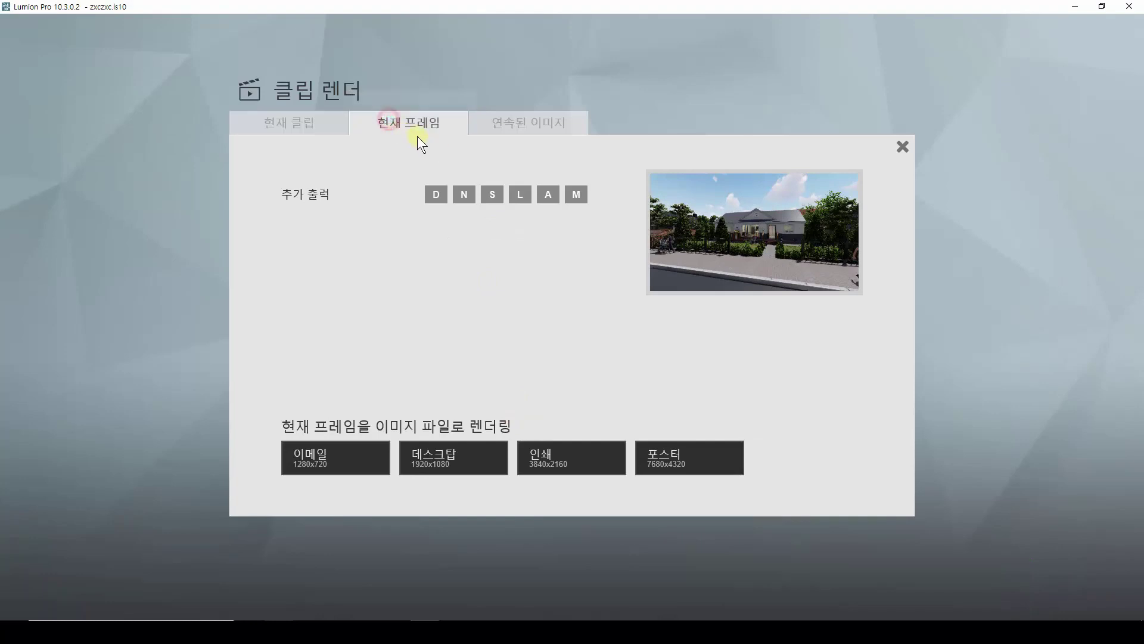
left_click(449, 466)
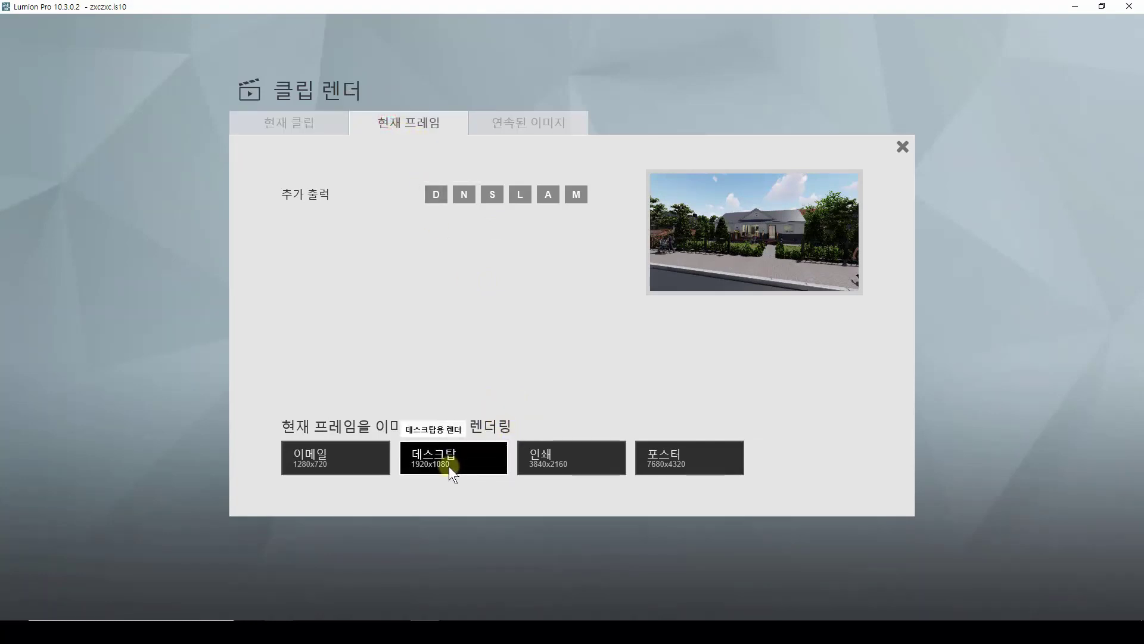
type("test")
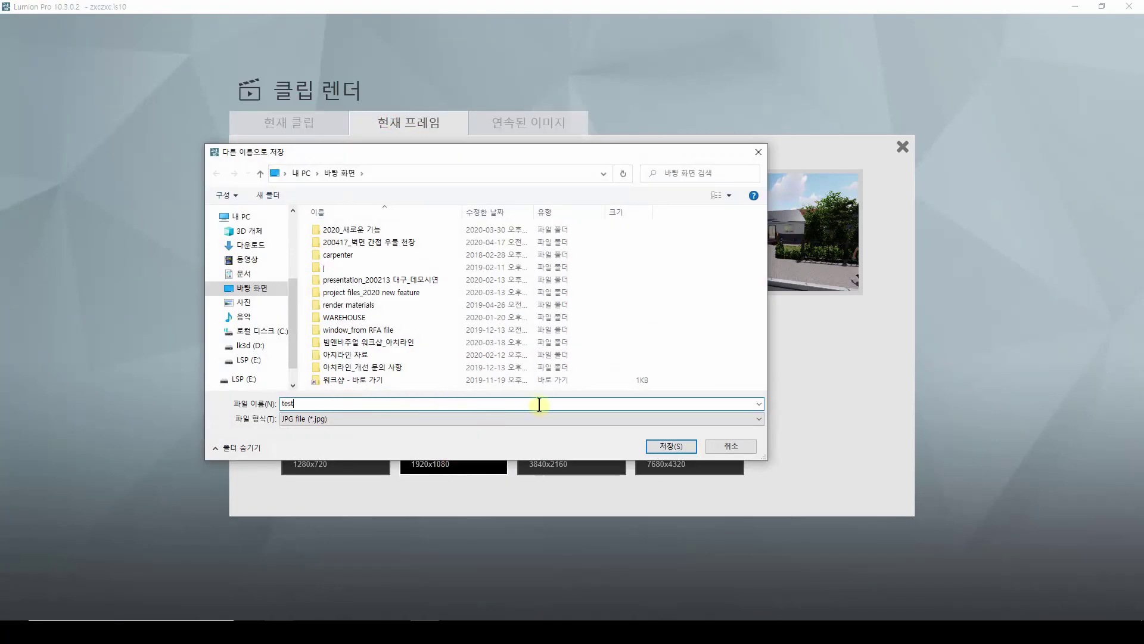
left_click(669, 447)
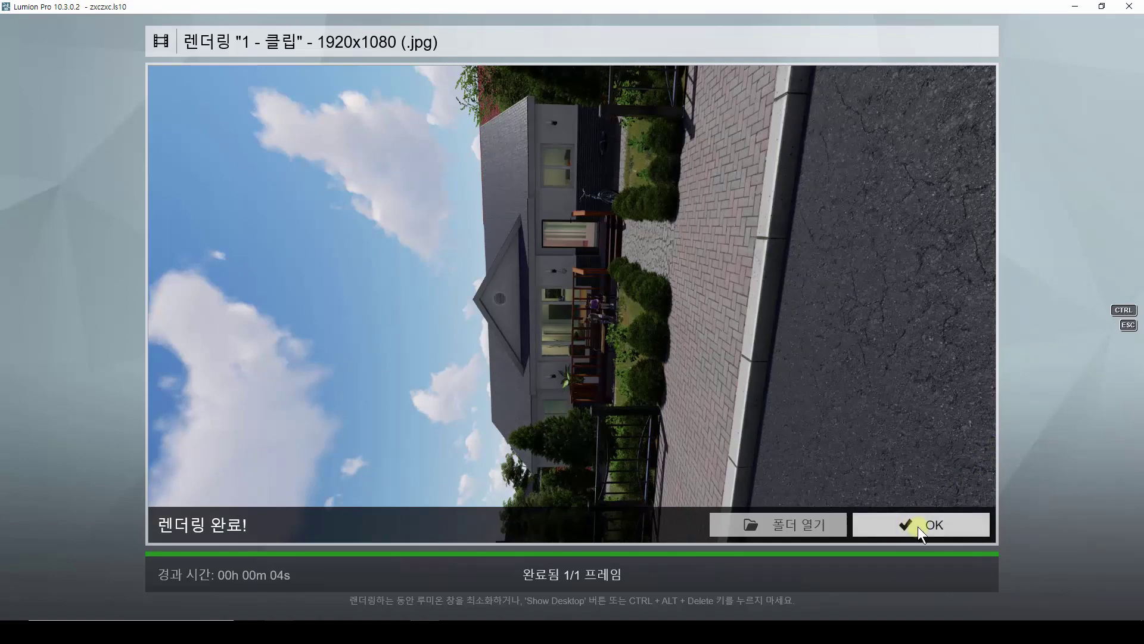
- Open the rendered test.jpg in Photos from its output folder, rotate it upright into portrait format and close the viewer
left_click(787, 522)
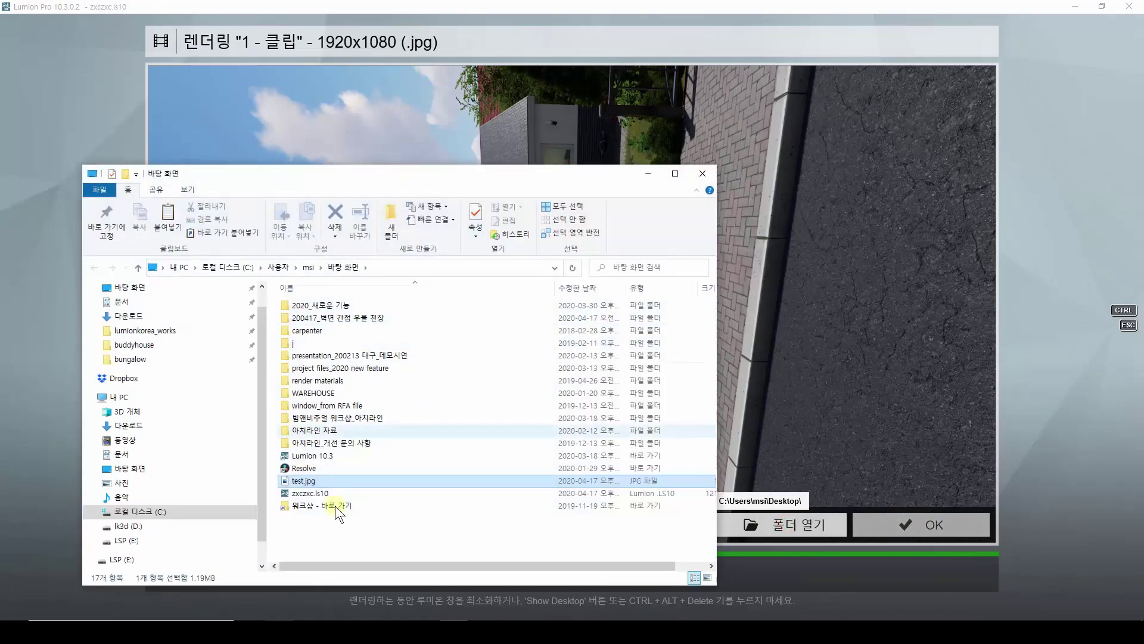
left_click(312, 480)
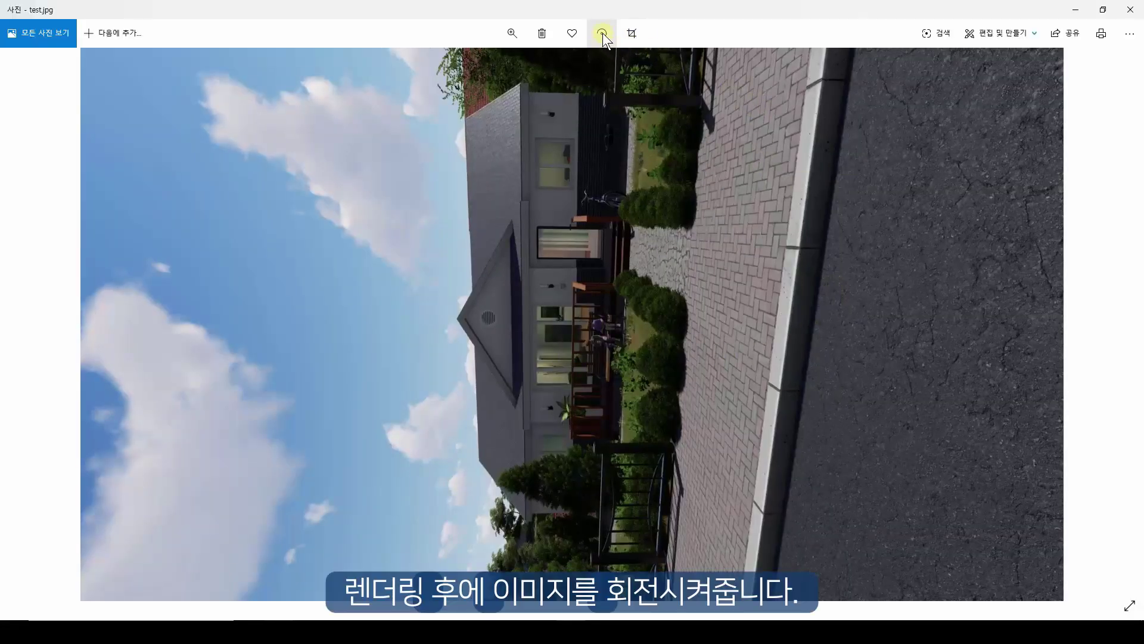
left_click(603, 34)
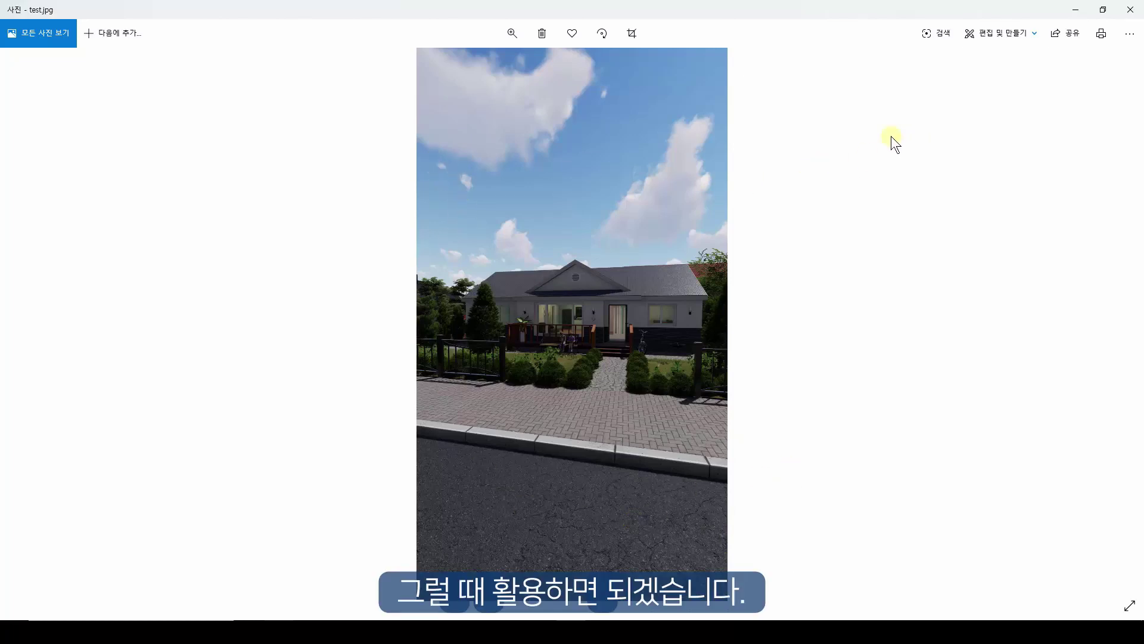
left_click(1134, 8)
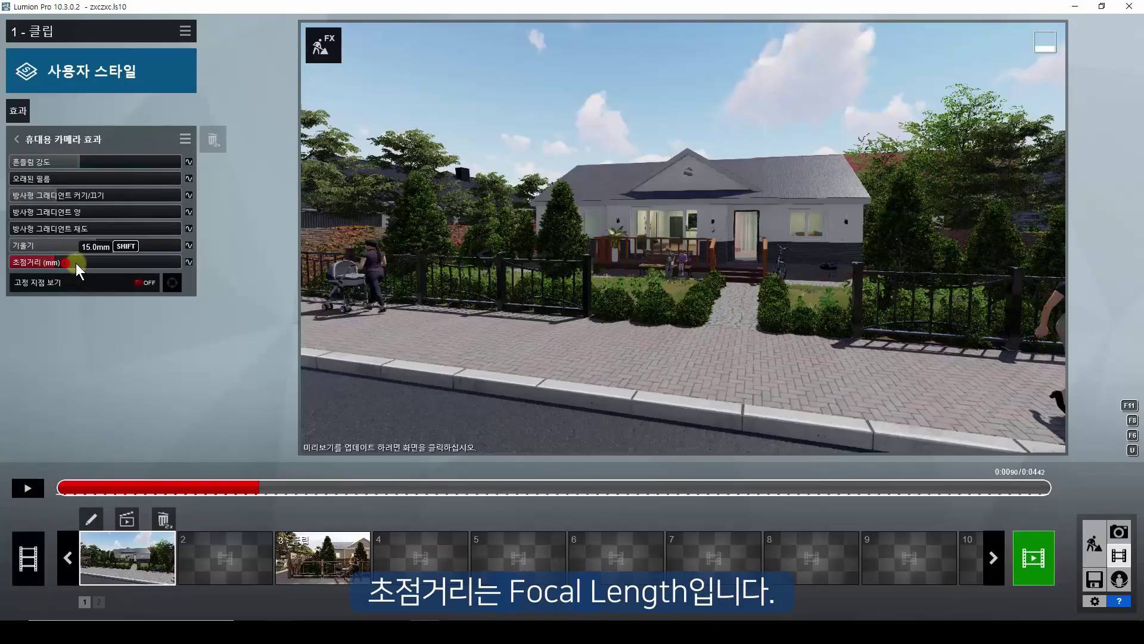
- Increase the effect's focal length, examine the matching focal length control in the clip editor and delete the extra camera keyframe
left_click_drag(77, 263, 69, 258)
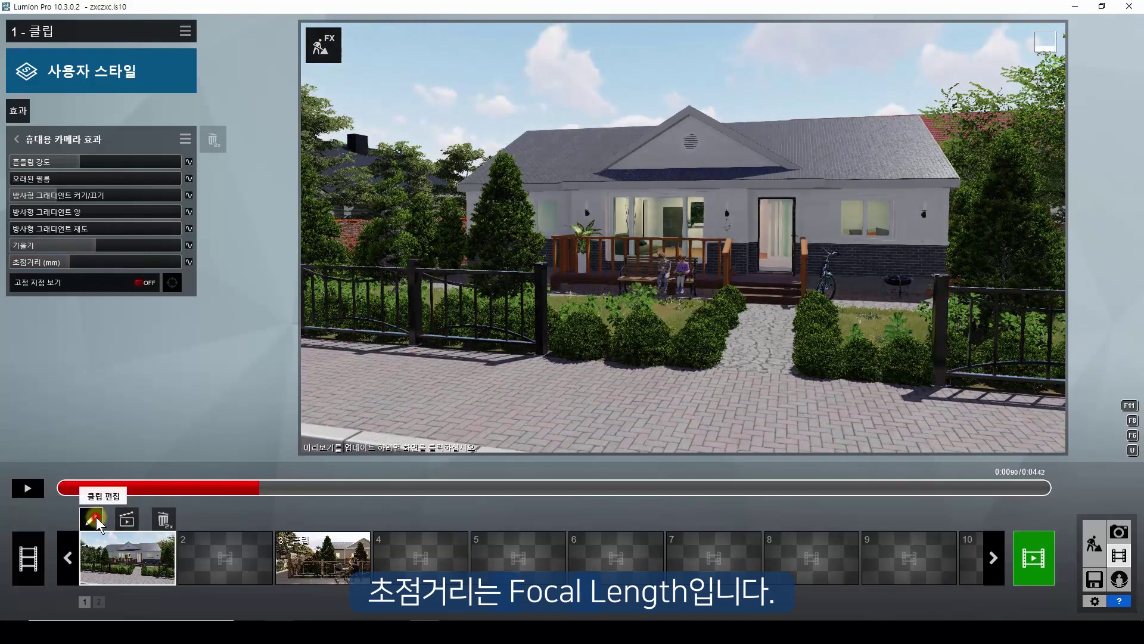
left_click(95, 517)
left_click(554, 567)
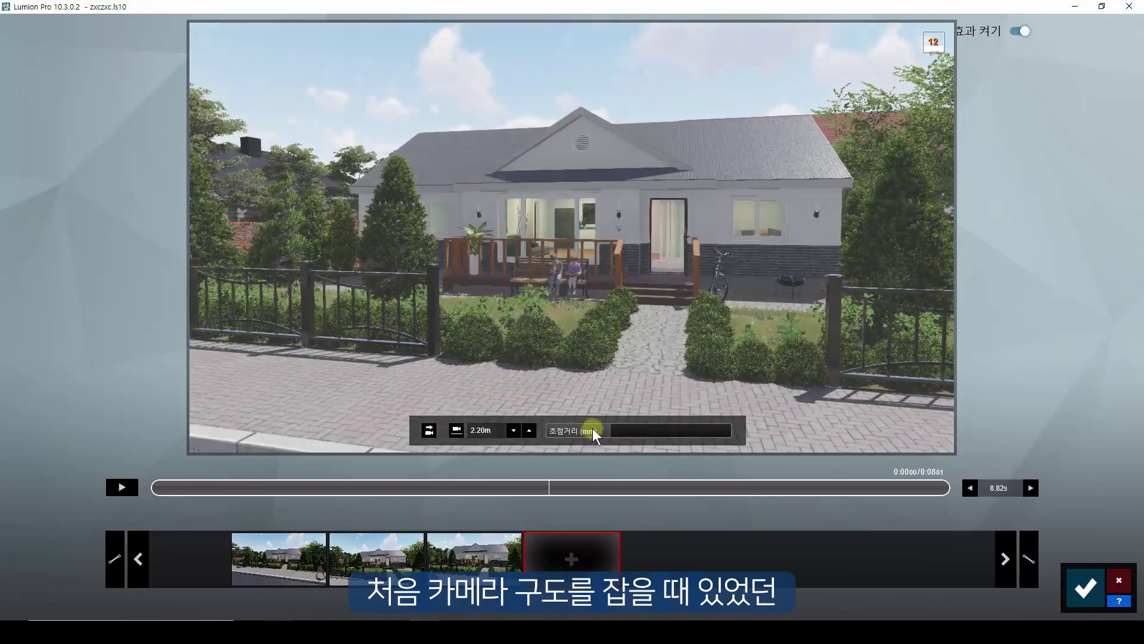
mouse_move(587, 431)
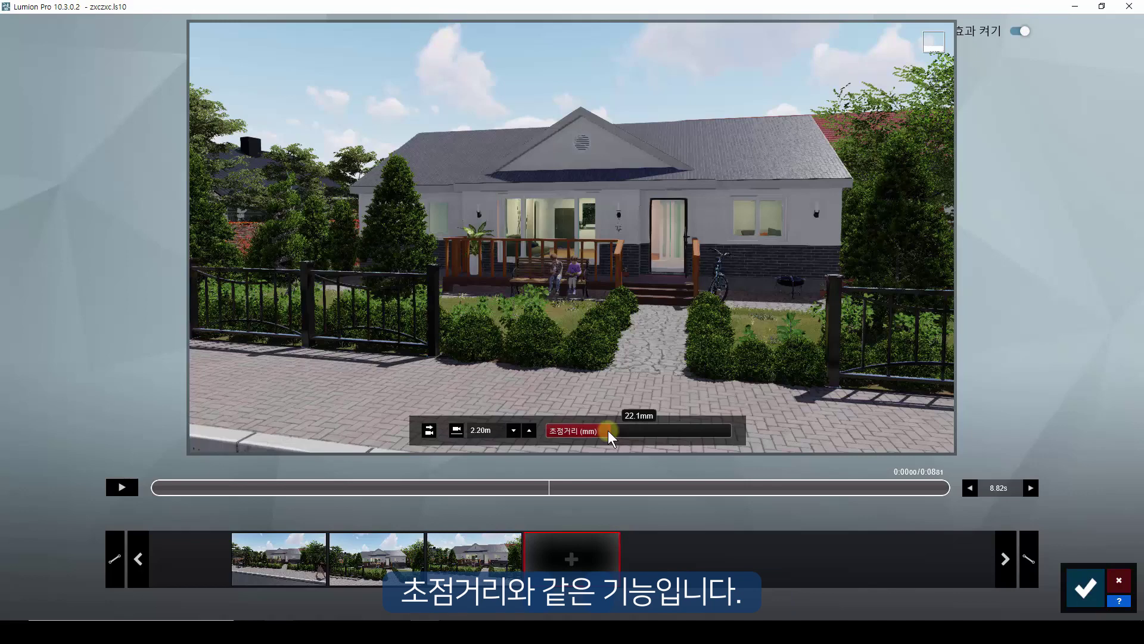
left_click(482, 566)
left_click(478, 600)
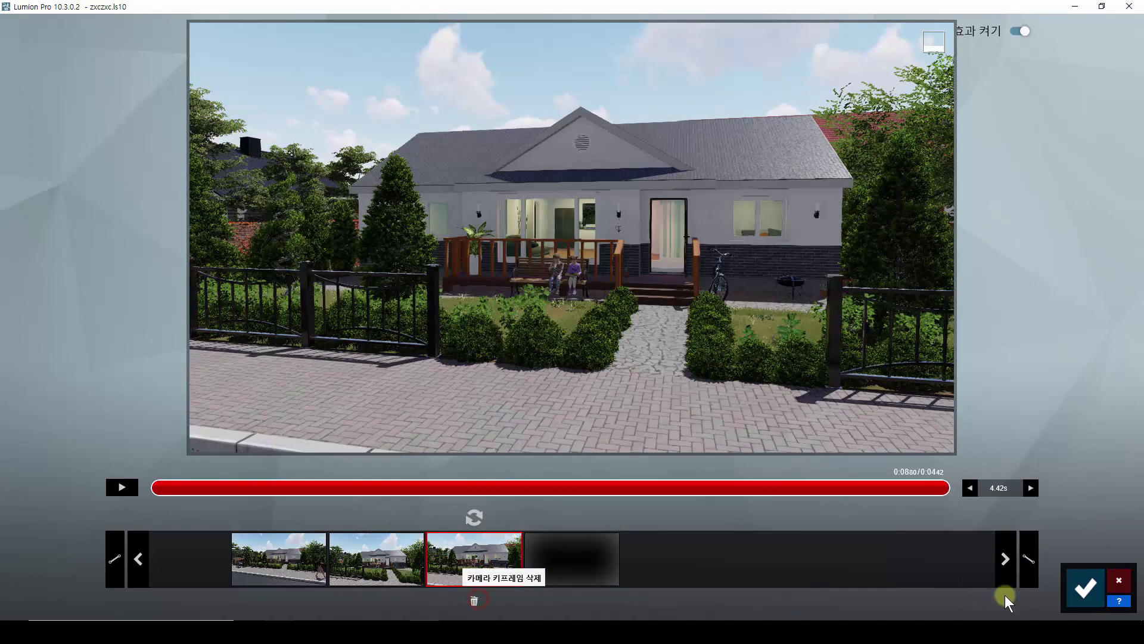
left_click(1085, 606)
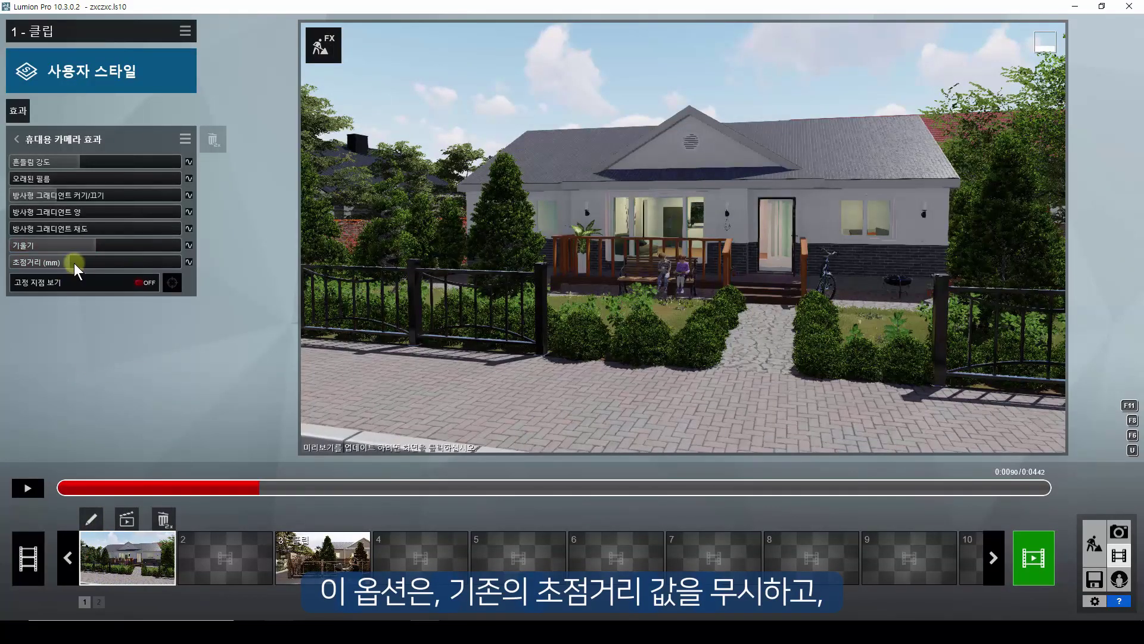
- Try a focal length of about 16 mm in the handheld camera effect and set it to about 19.5 mm
mouse_move(70, 262)
mouse_move(69, 262)
left_mouse_down()
mouse_move(49, 265)
mouse_move(69, 267)
mouse_move(58, 263)
left_mouse_up()
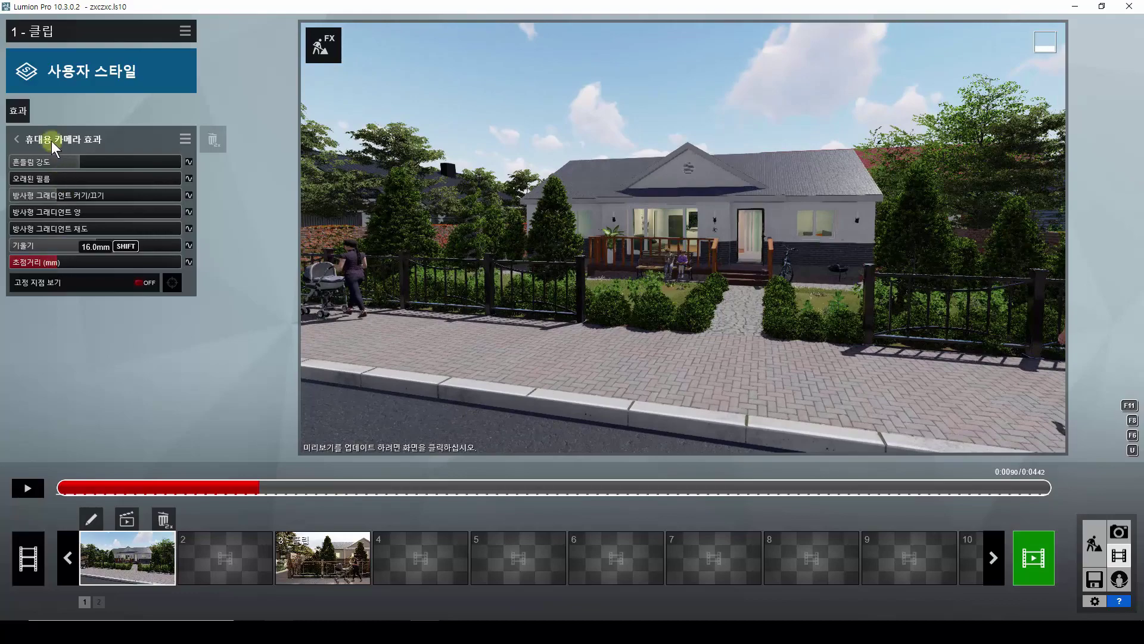
mouse_move(53, 262)
left_mouse_down()
mouse_move(77, 263)
mouse_move(65, 261)
left_mouse_up()
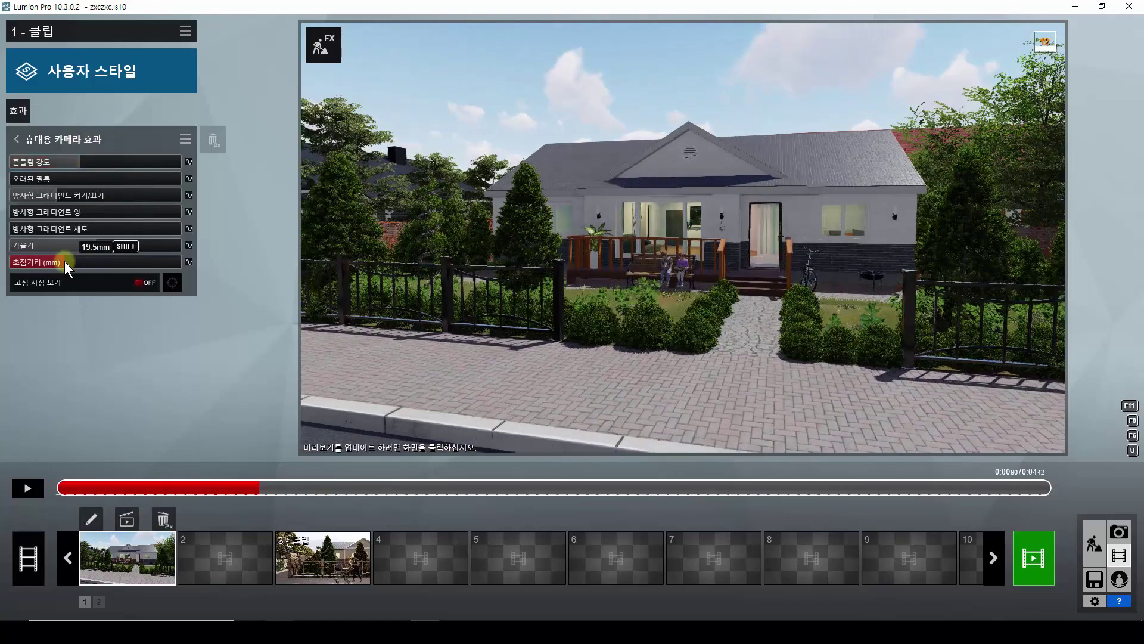
- Enable the fixed look-at point and place the camera target on the front wall between the large window and the door
left_click(140, 283)
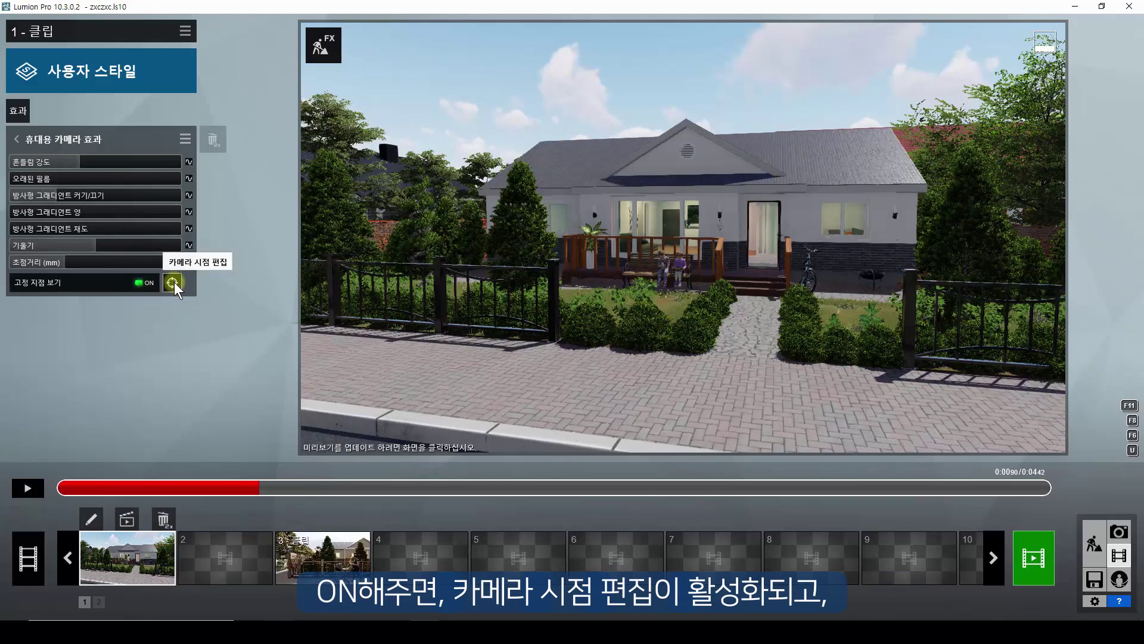
left_click(173, 282)
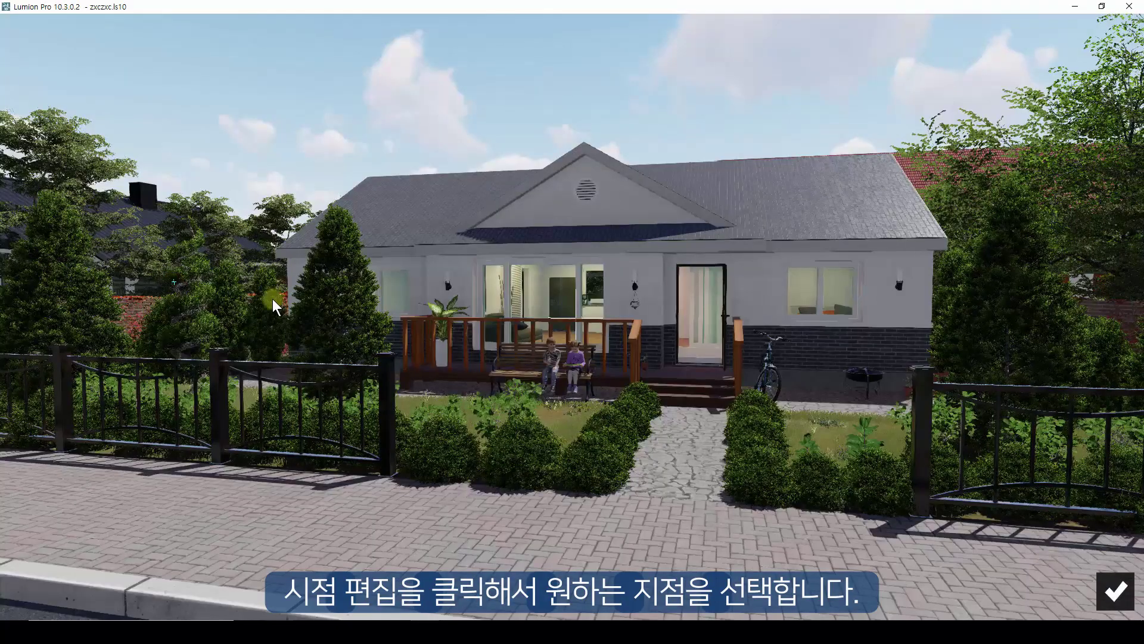
left_click(615, 289)
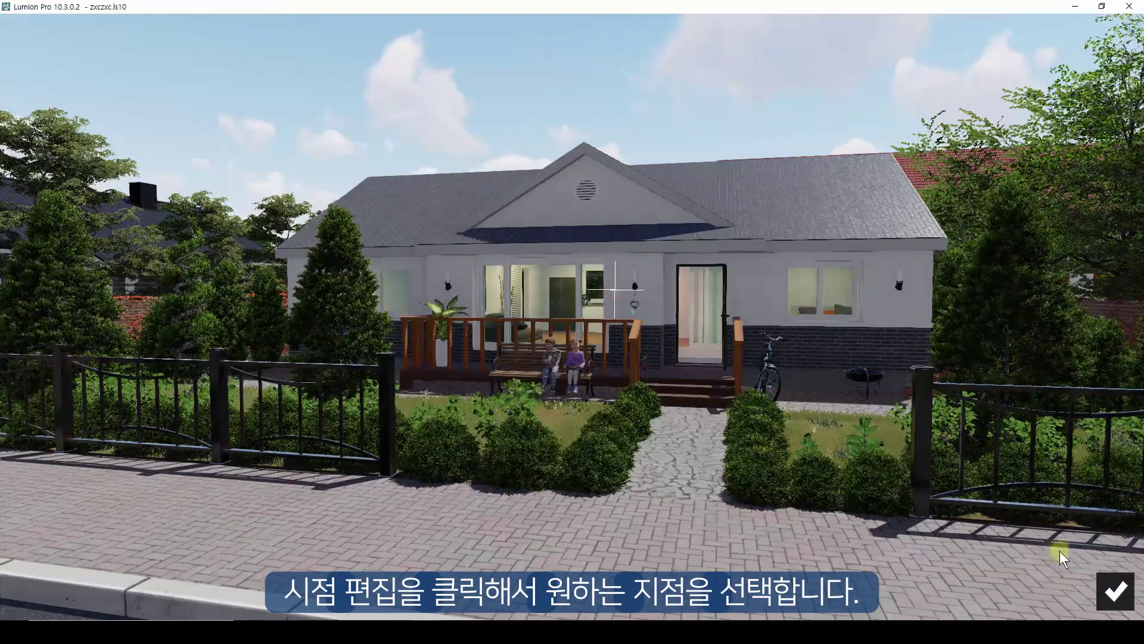
left_click(1115, 591)
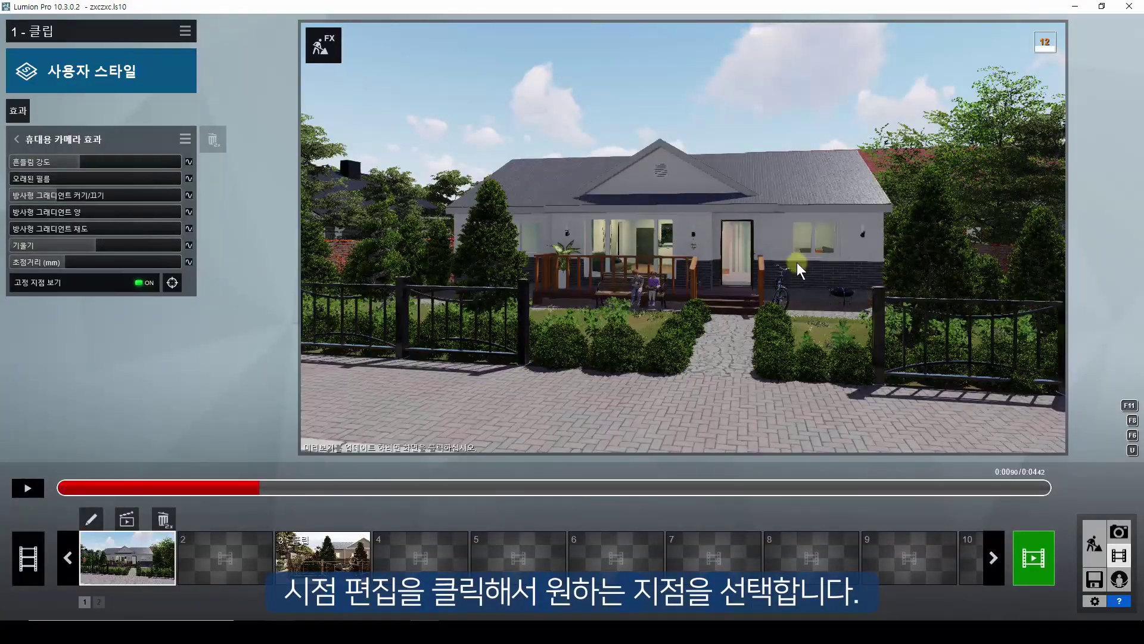
- Play clip 1 from its start to check how the camera stays on the fixed look-at point
left_click_drag(148, 492, 60, 488)
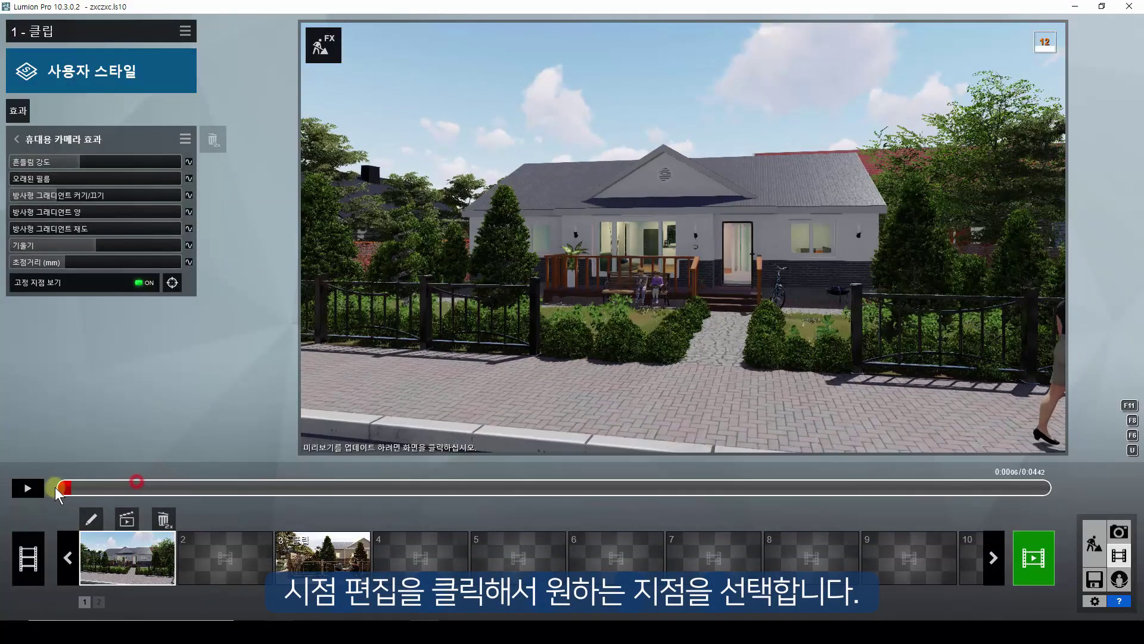
left_click(27, 488)
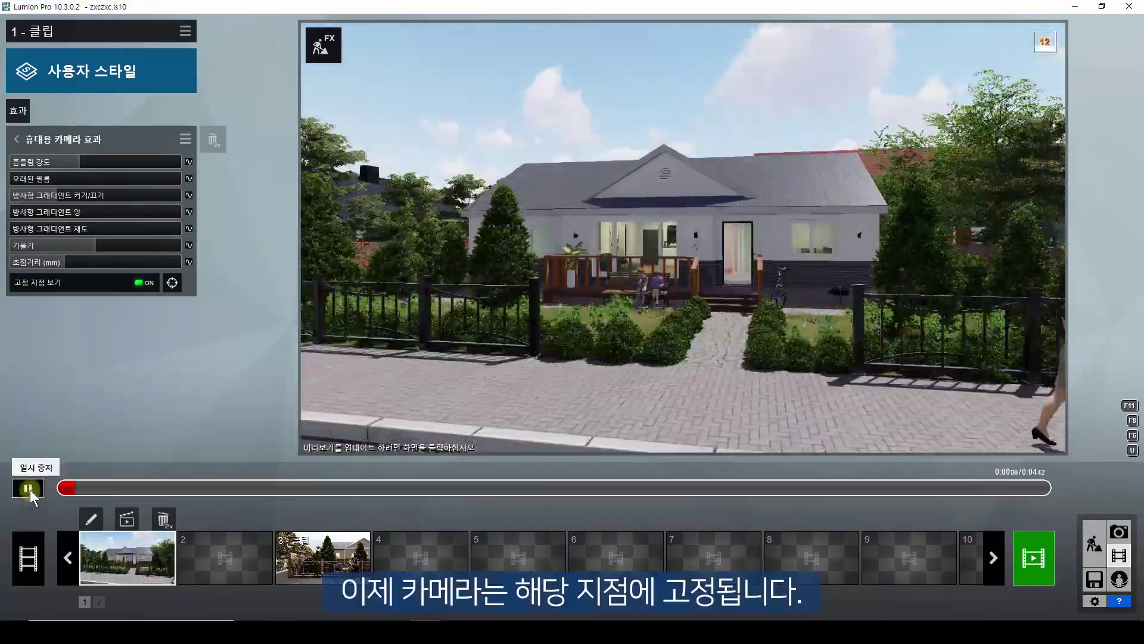
left_click(30, 490)
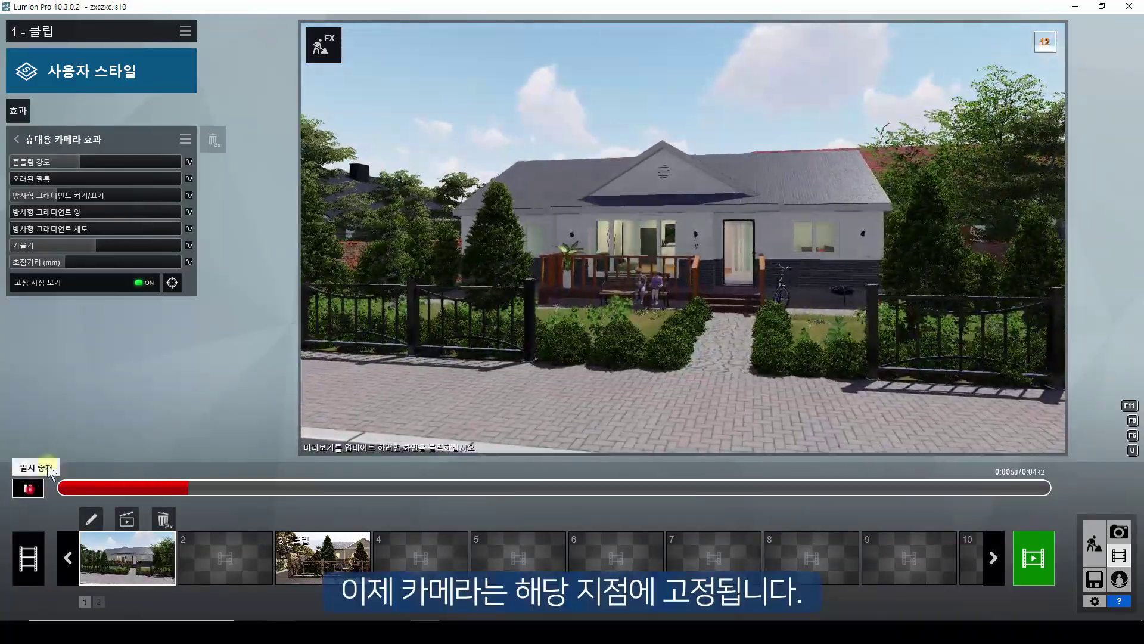
- Move the fixed look-at target onto the trees at the far left of the house and examine the clip's original camera keyframe in its editor
left_click(172, 282)
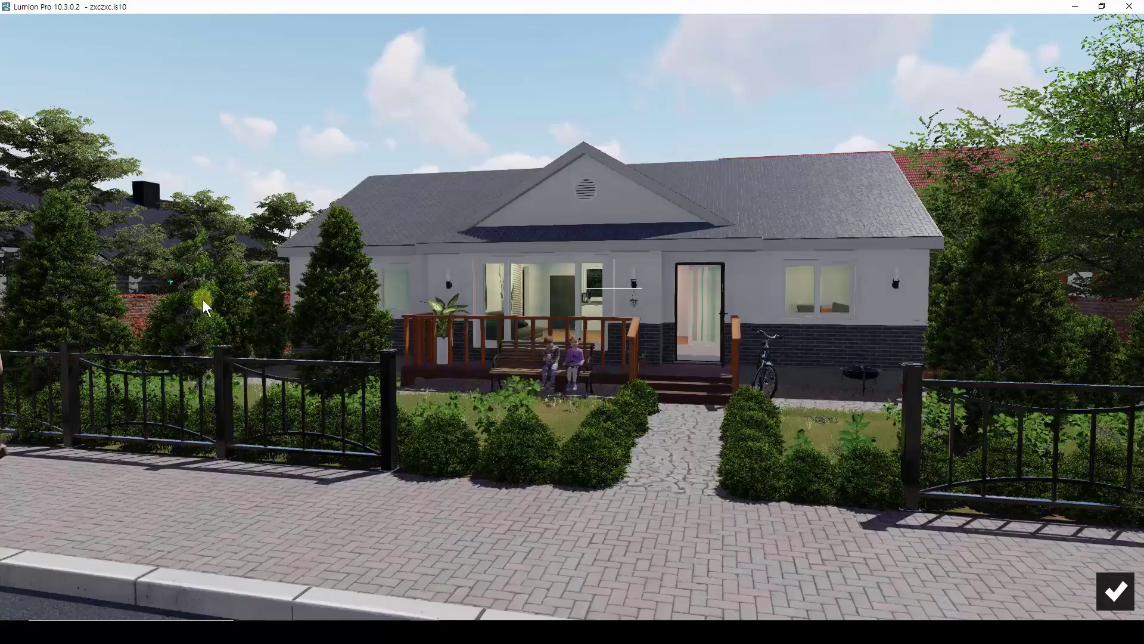
left_click(59, 224)
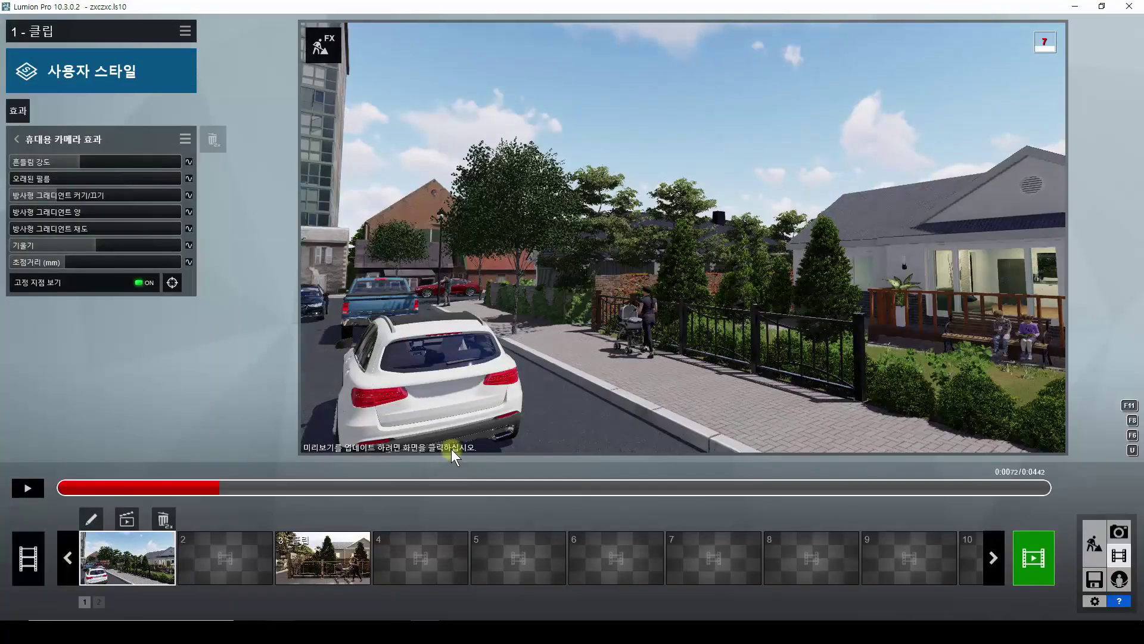
left_click(92, 519)
left_click(470, 560)
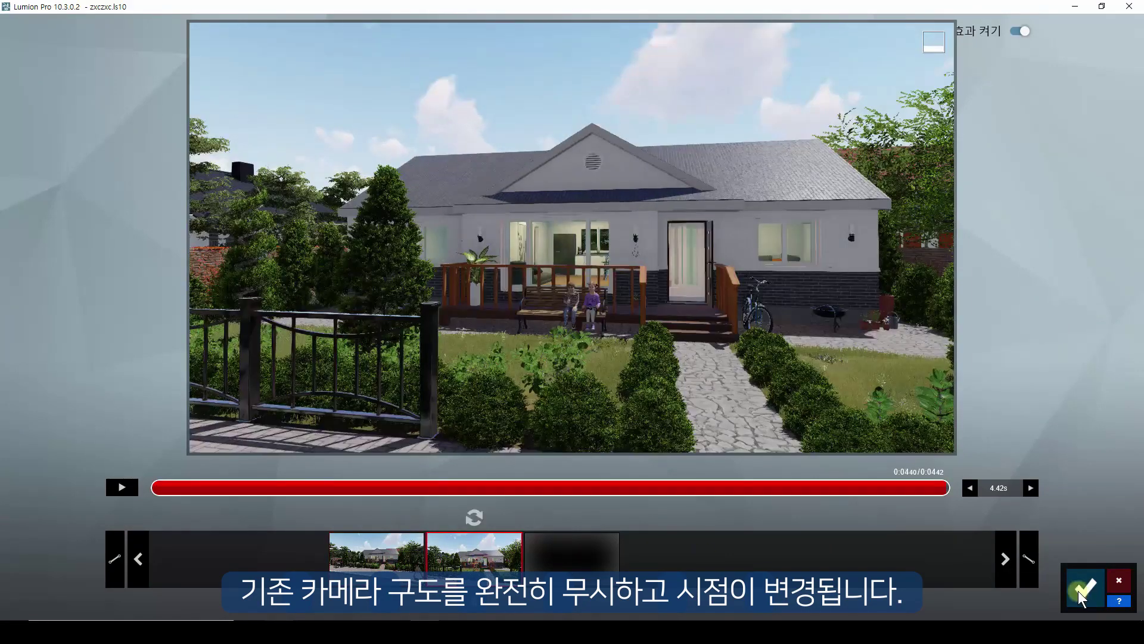
left_click(1052, 588)
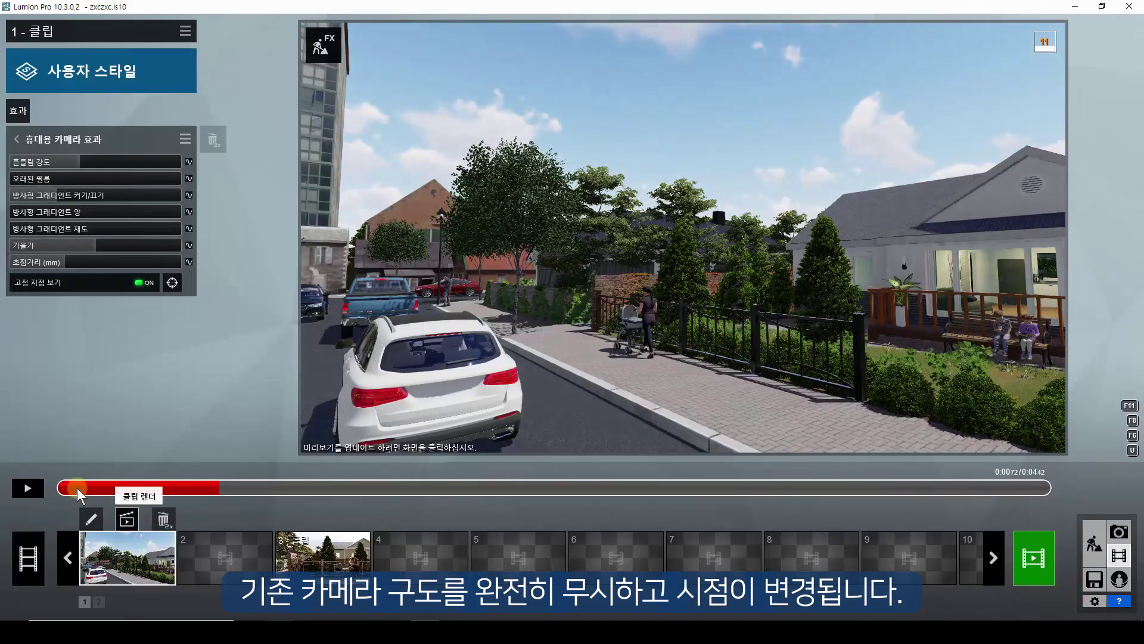
- Play clip 1 from the beginning to review the camera path with the relocated look-at target and rewind it
left_click_drag(85, 485, 33, 496)
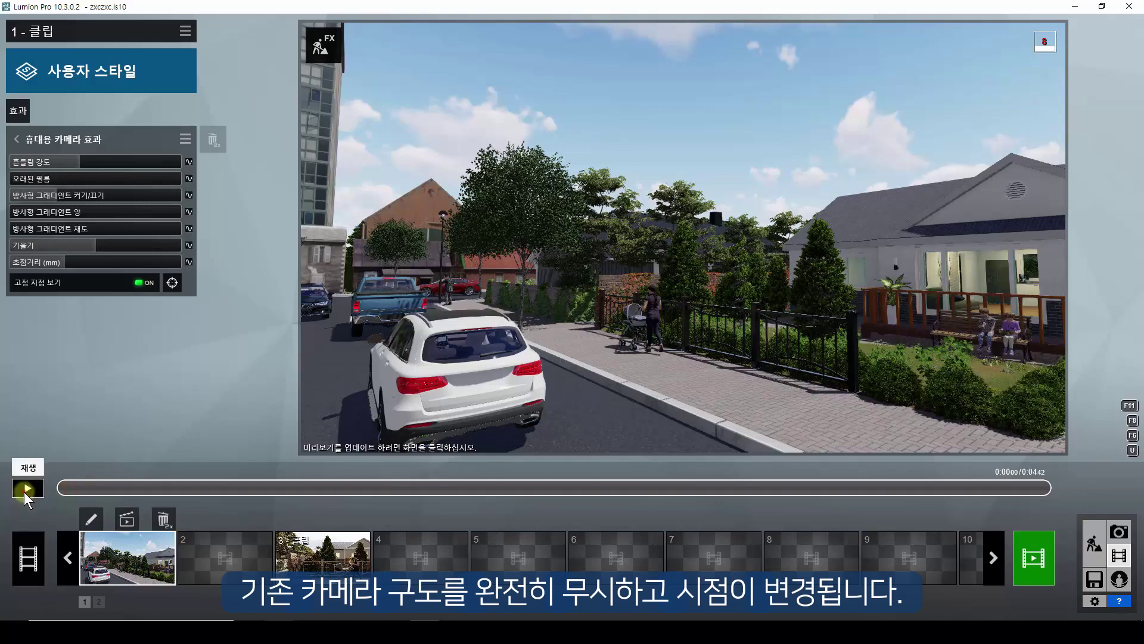
left_click(24, 492)
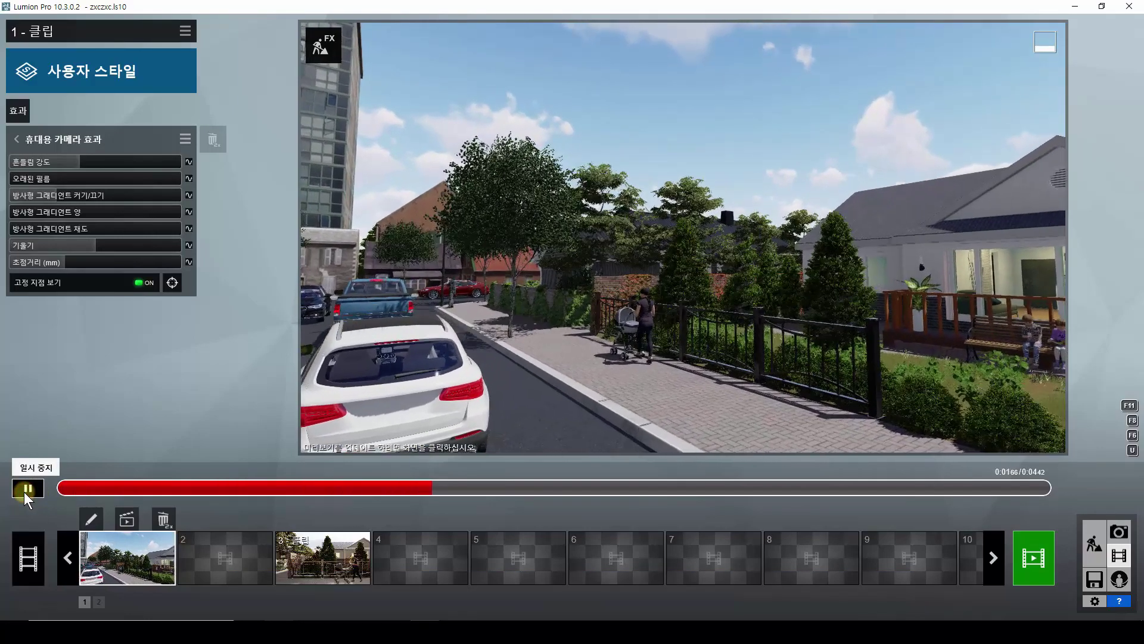
left_click(24, 492)
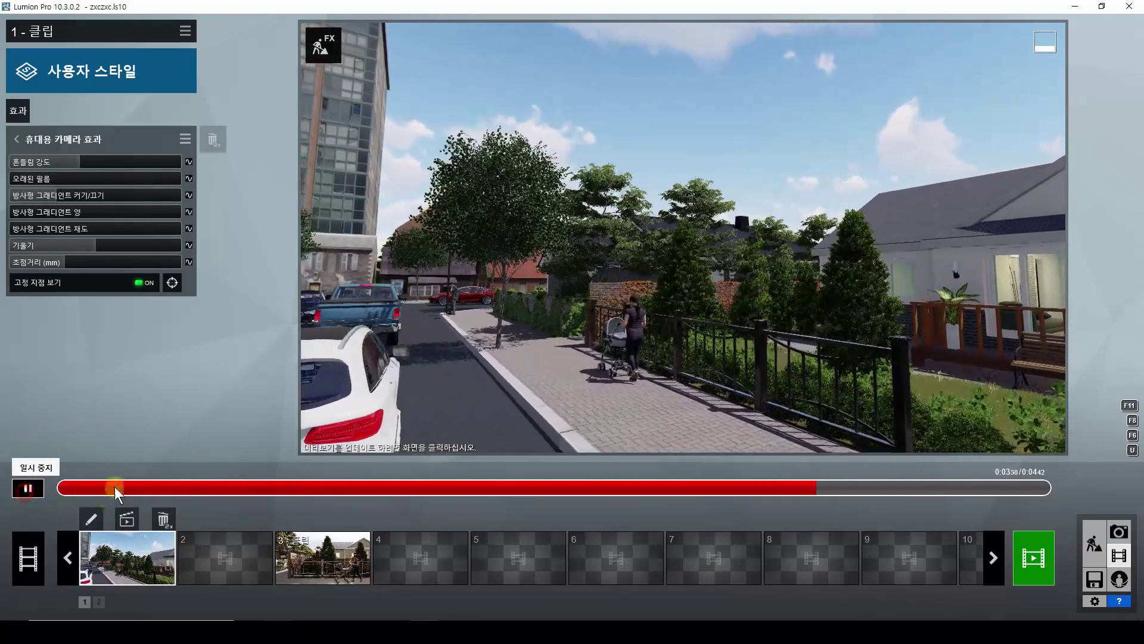
left_click_drag(104, 488, 67, 488)
left_click_drag(236, 493, 19, 490)
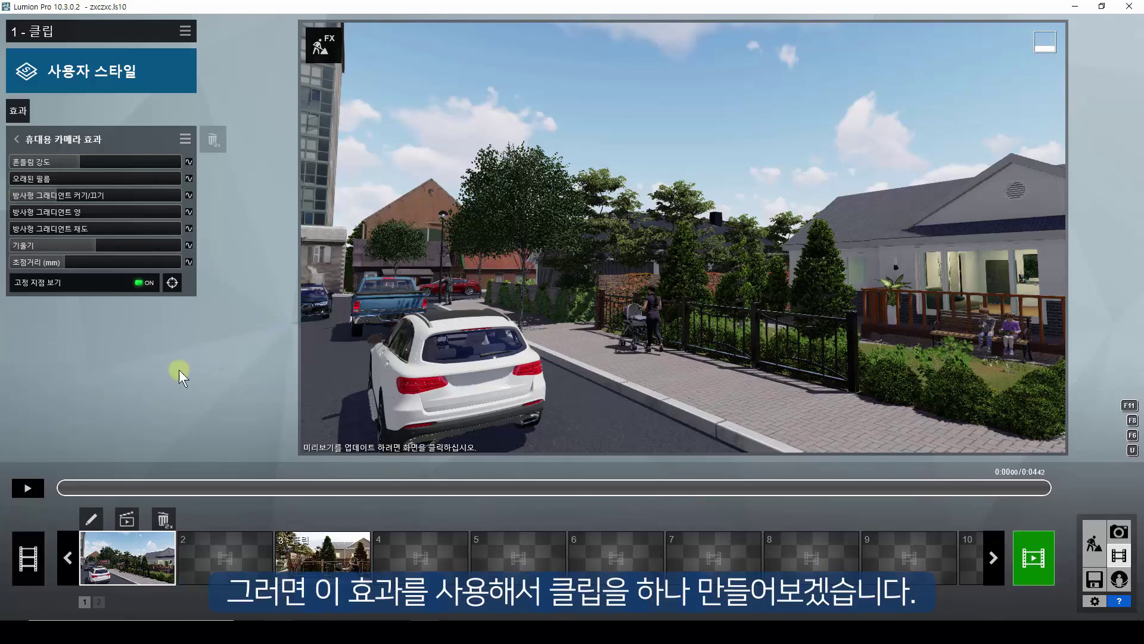
- Select clip 3, play its original sideways camera movement and return to its start
left_click(325, 561)
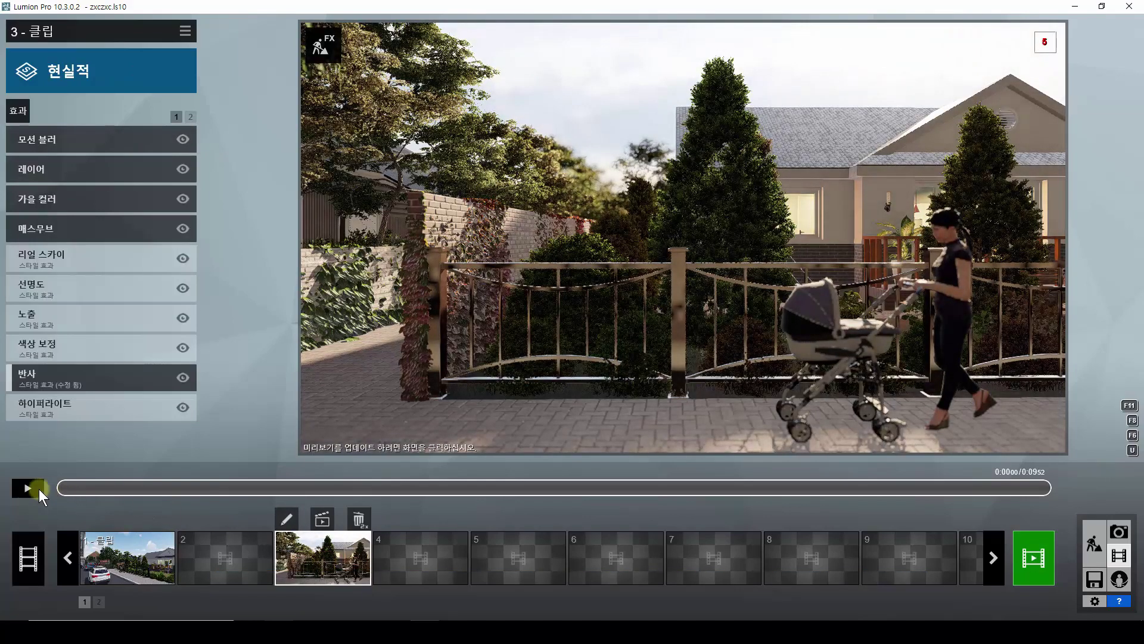
left_click(26, 488)
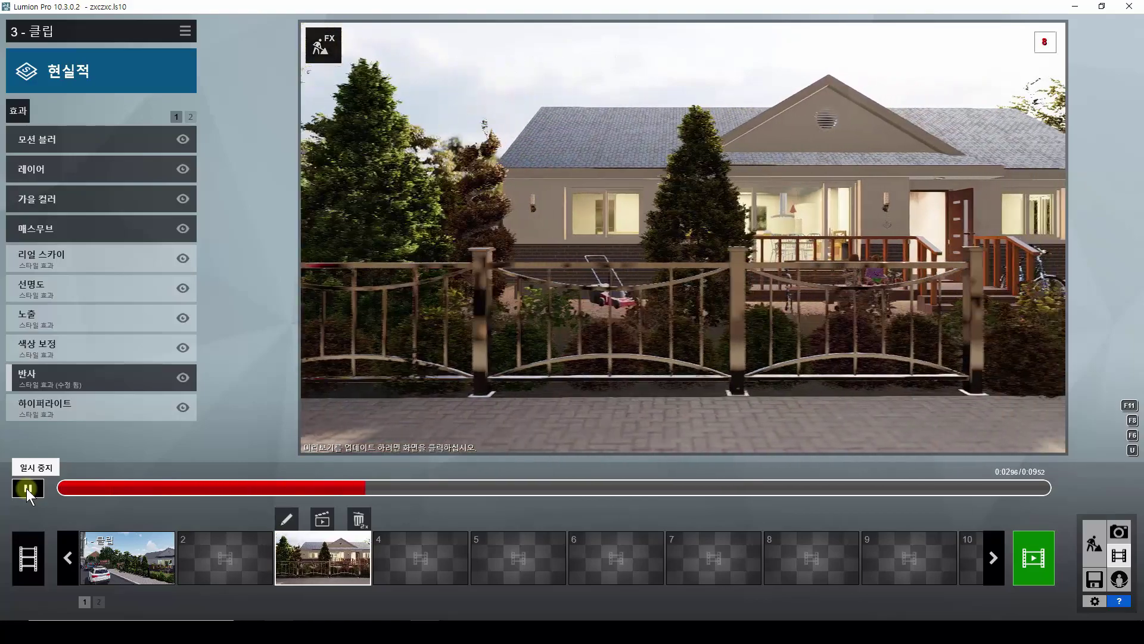
left_click_drag(426, 488, 28, 480)
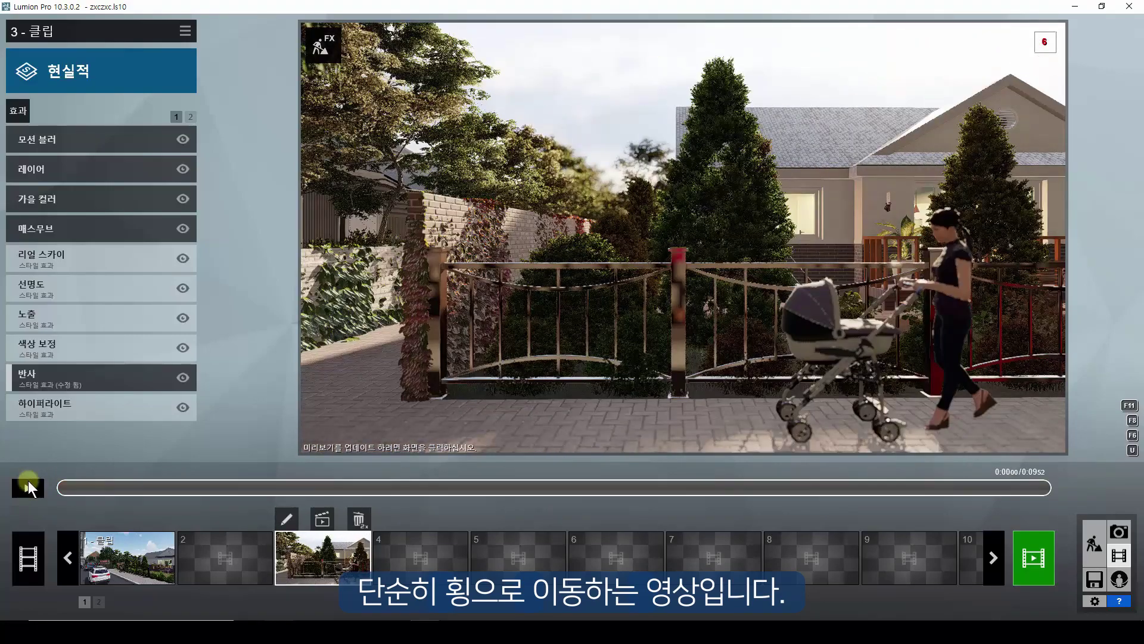
- Add the handheld camera effect to clip 3, enable its fixed look-at point and place the target on the front wall beside the door
left_click(13, 109)
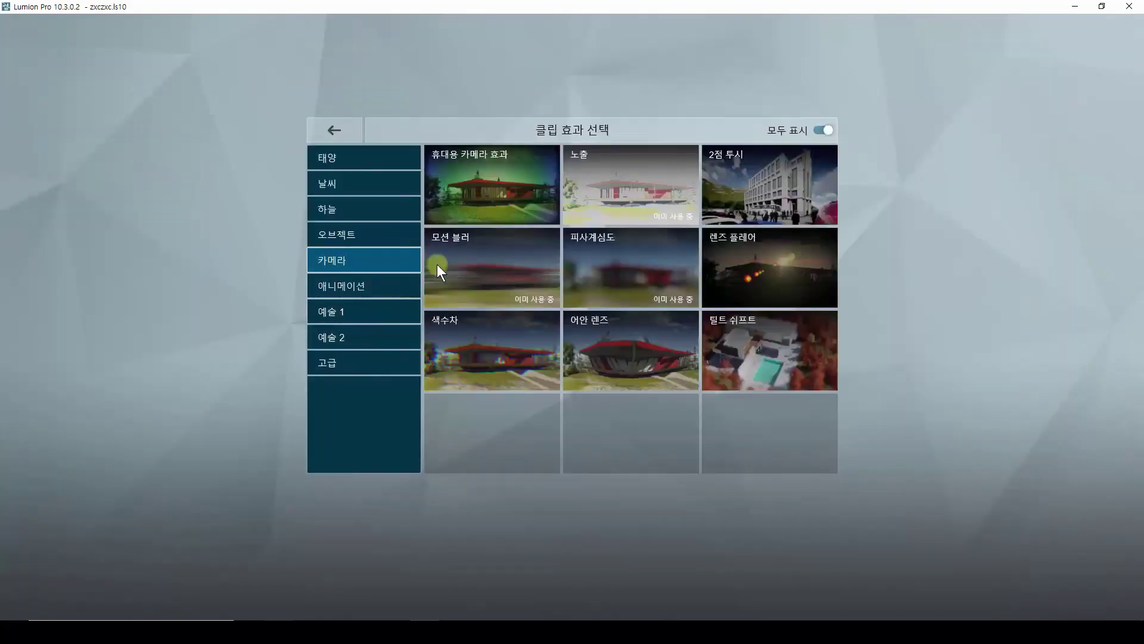
left_click(483, 185)
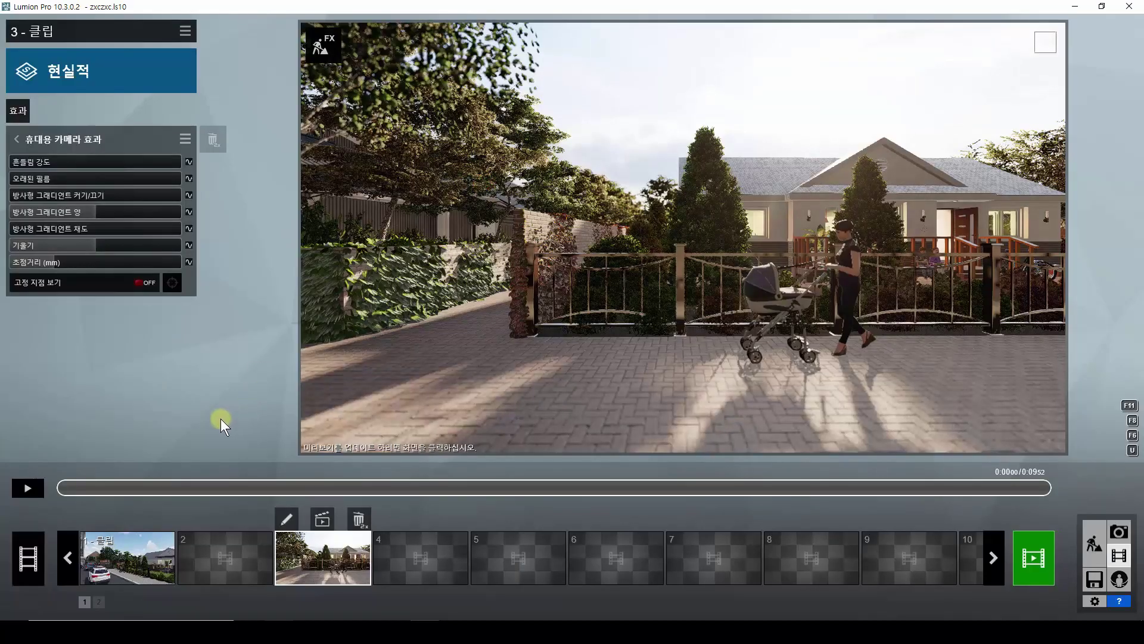
left_click(139, 283)
left_click(173, 282)
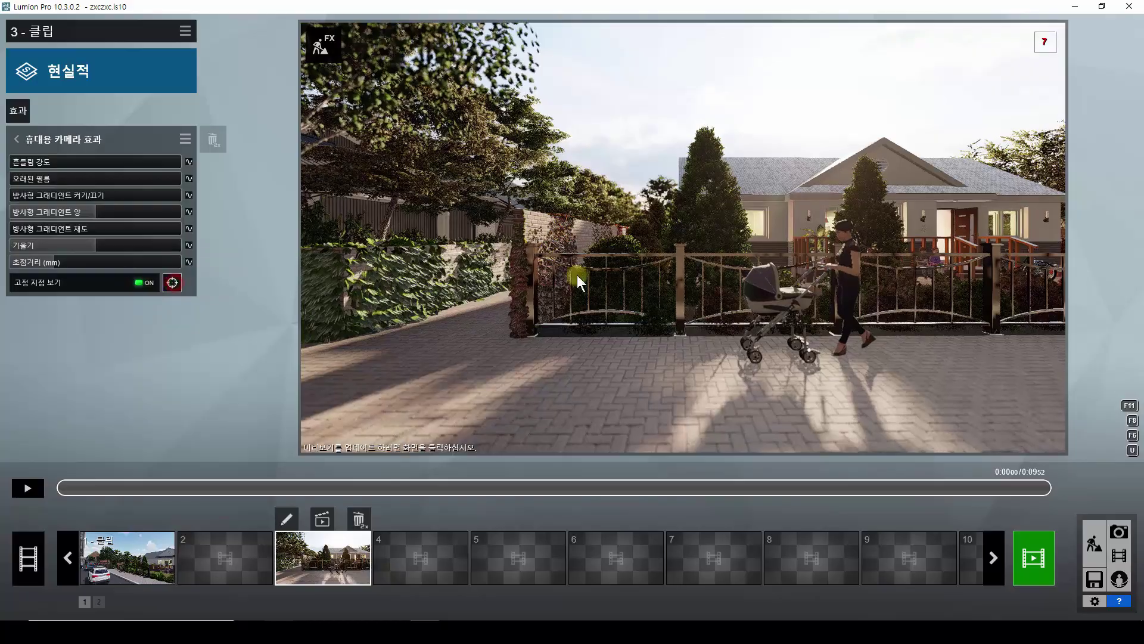
left_click(922, 292)
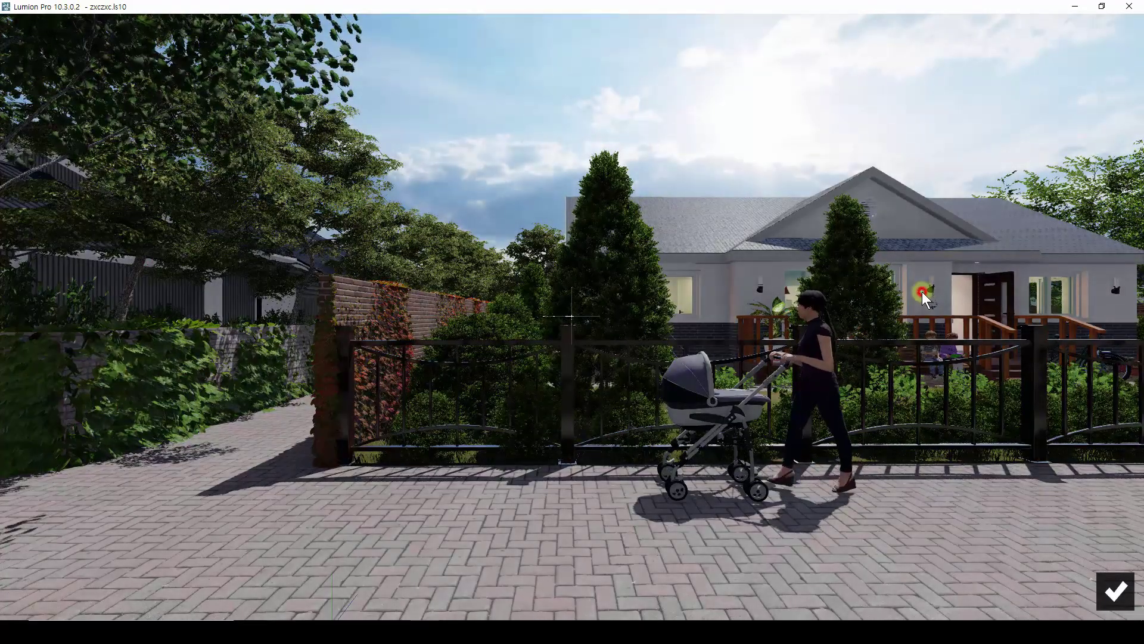
left_click(1120, 598)
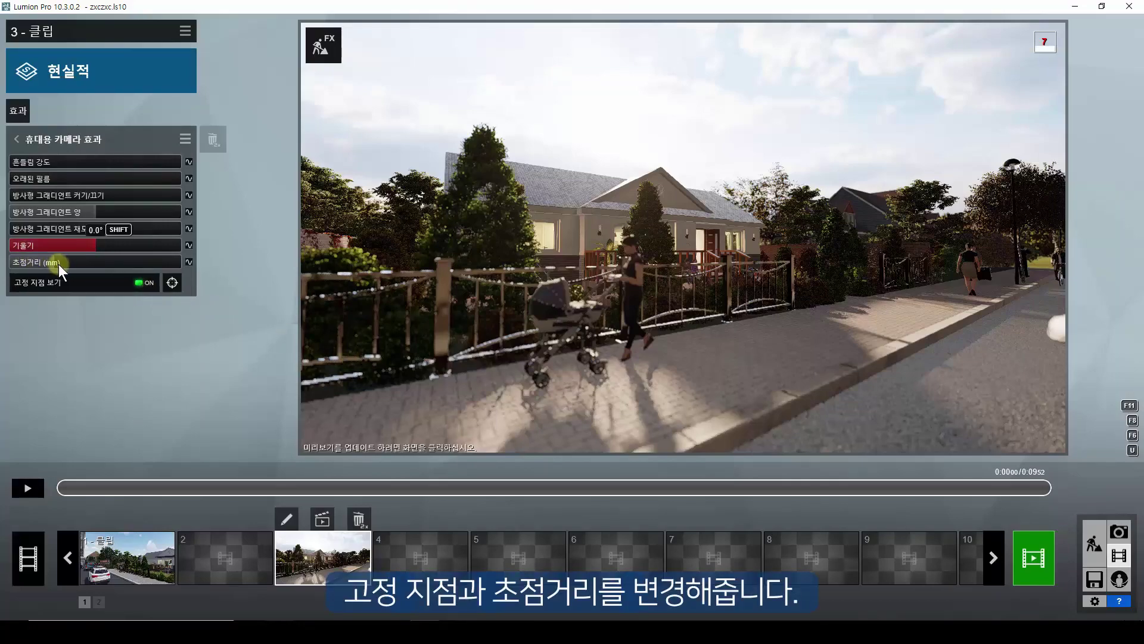
- Set the effect's focal length to about 22.1 mm and play clip 3 to check the camera movement around the house
left_click_drag(58, 259, 70, 259)
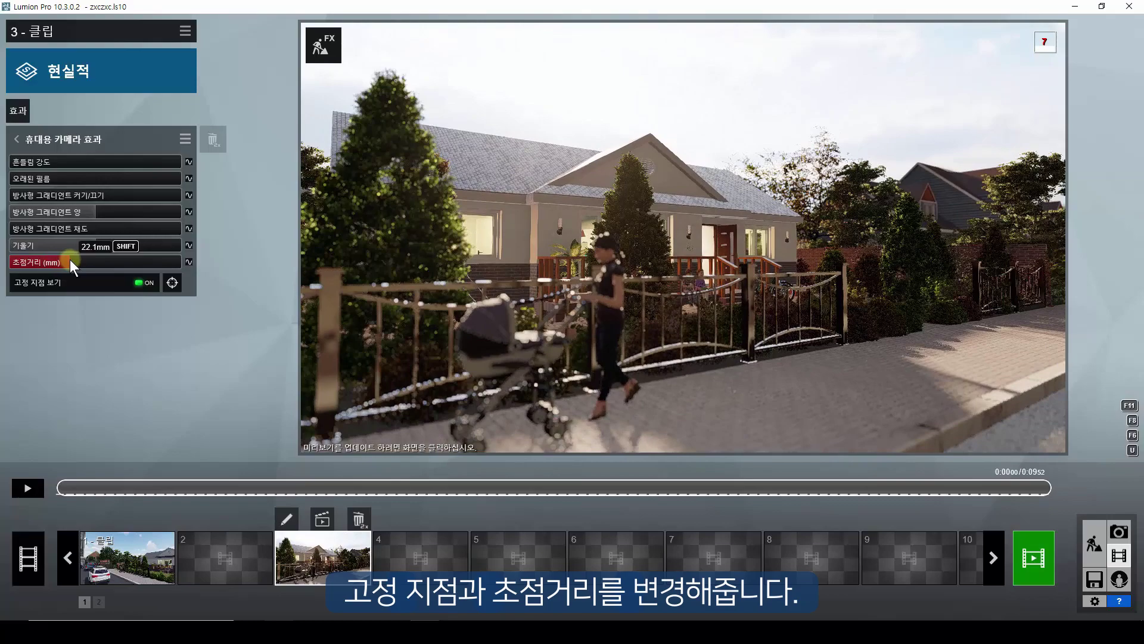
left_click(27, 489)
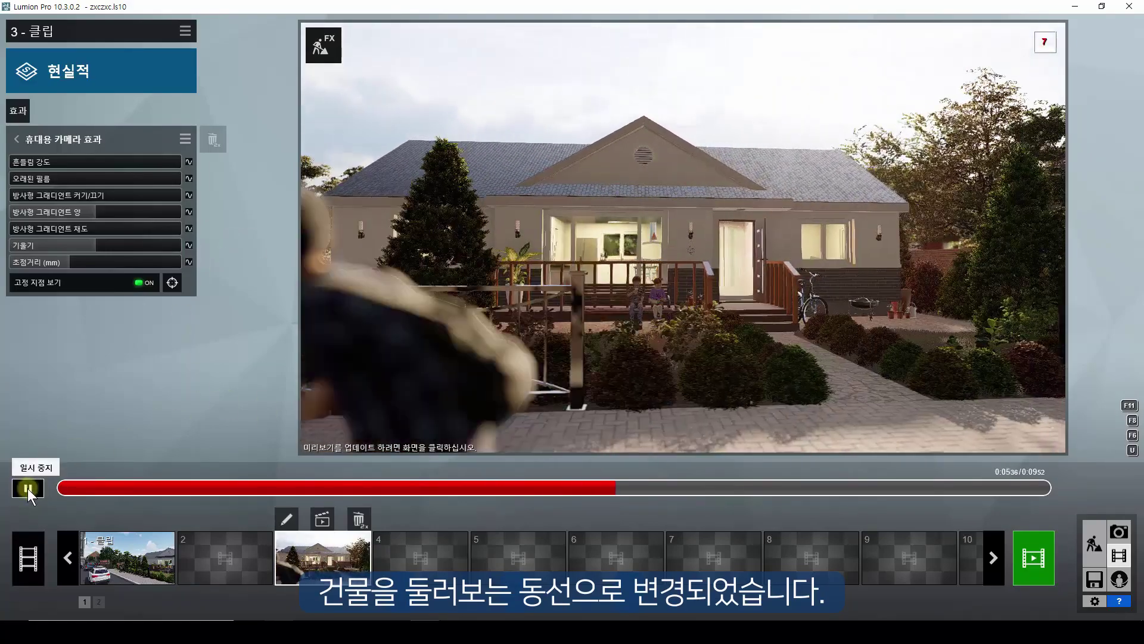
left_click(27, 488)
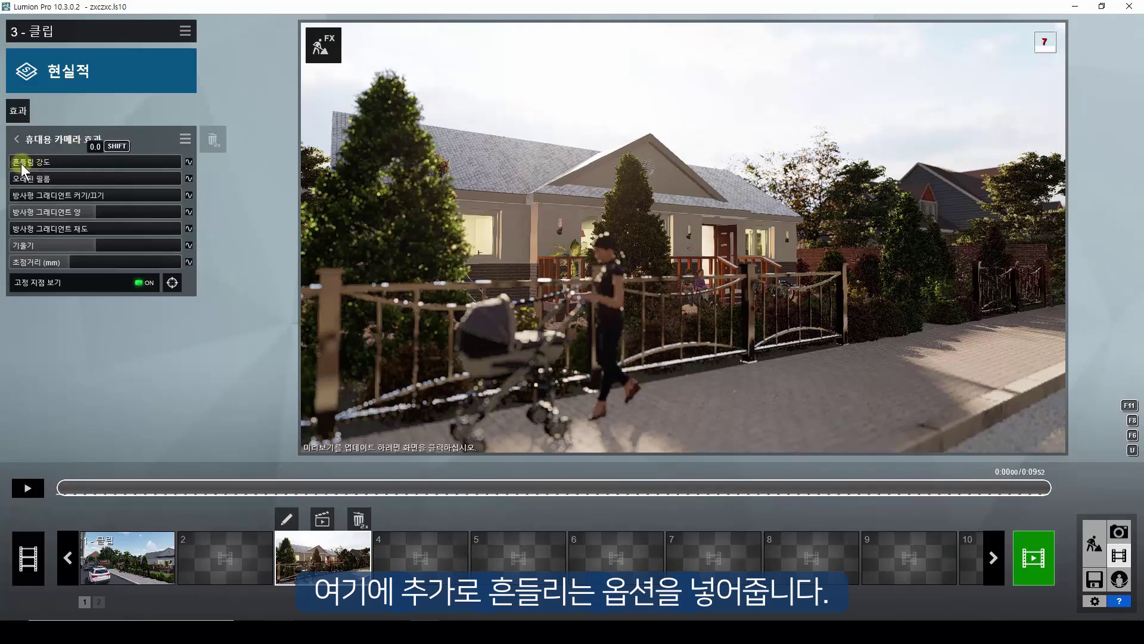
- Set the handheld camera's shake strength to about 1.3, play clip 3 to preview the shake and rewind it to the start
left_click_drag(42, 159, 79, 165)
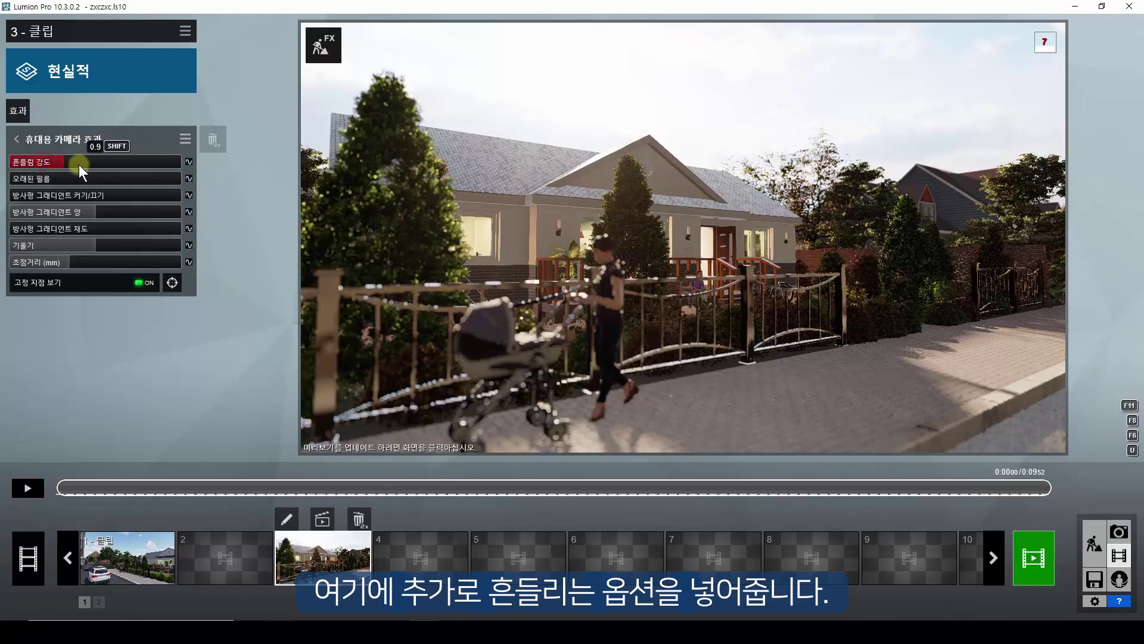
left_click(32, 488)
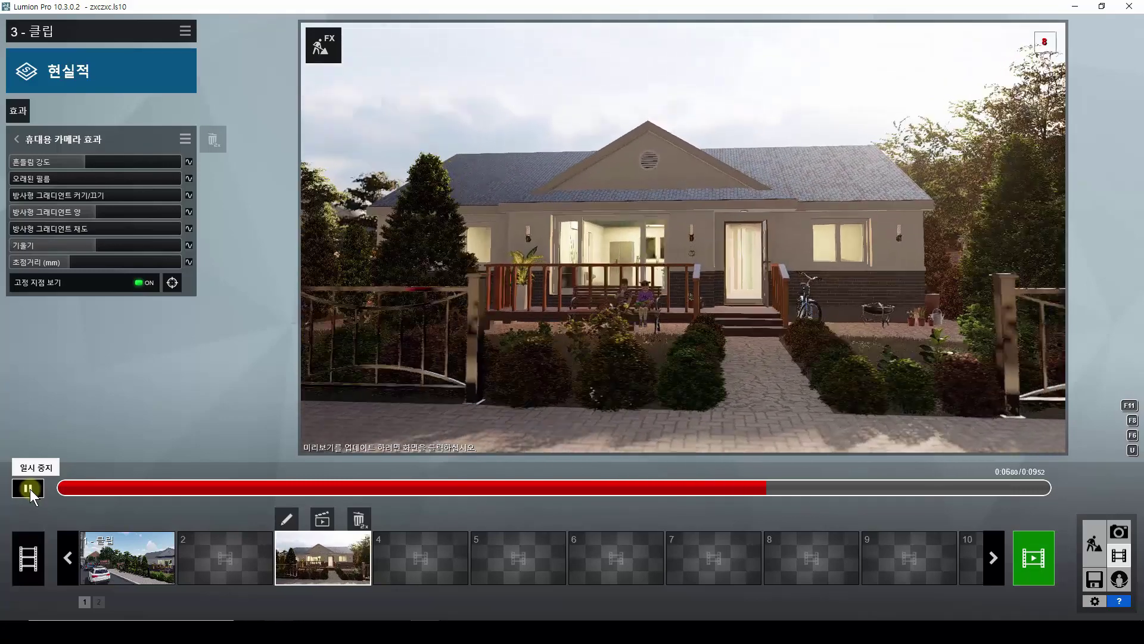
left_click(28, 488)
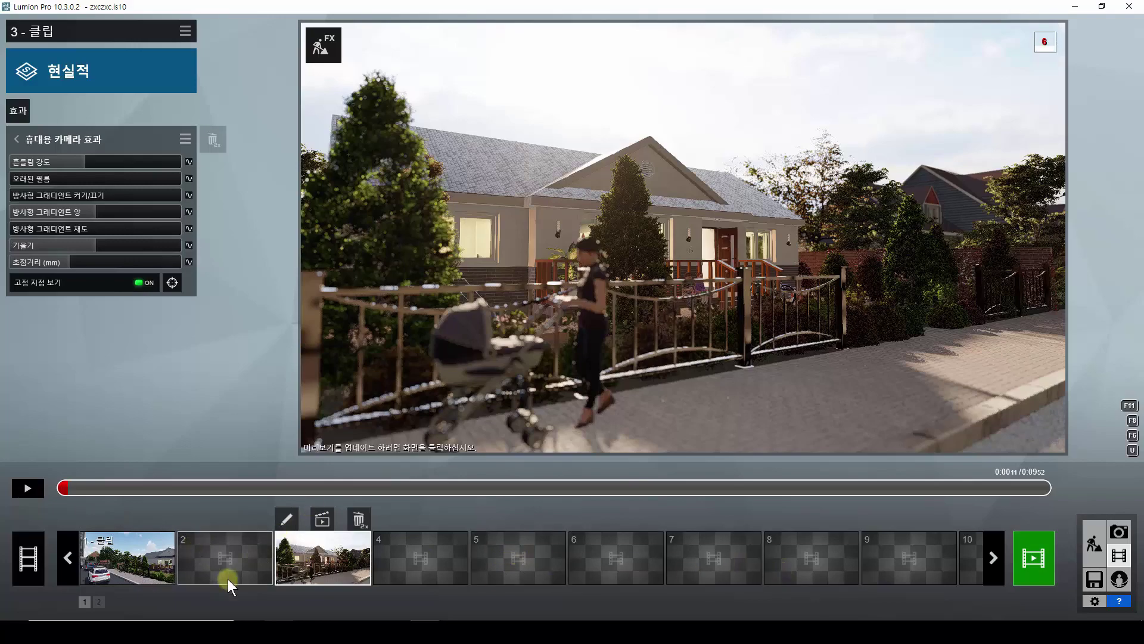
left_click(29, 488)
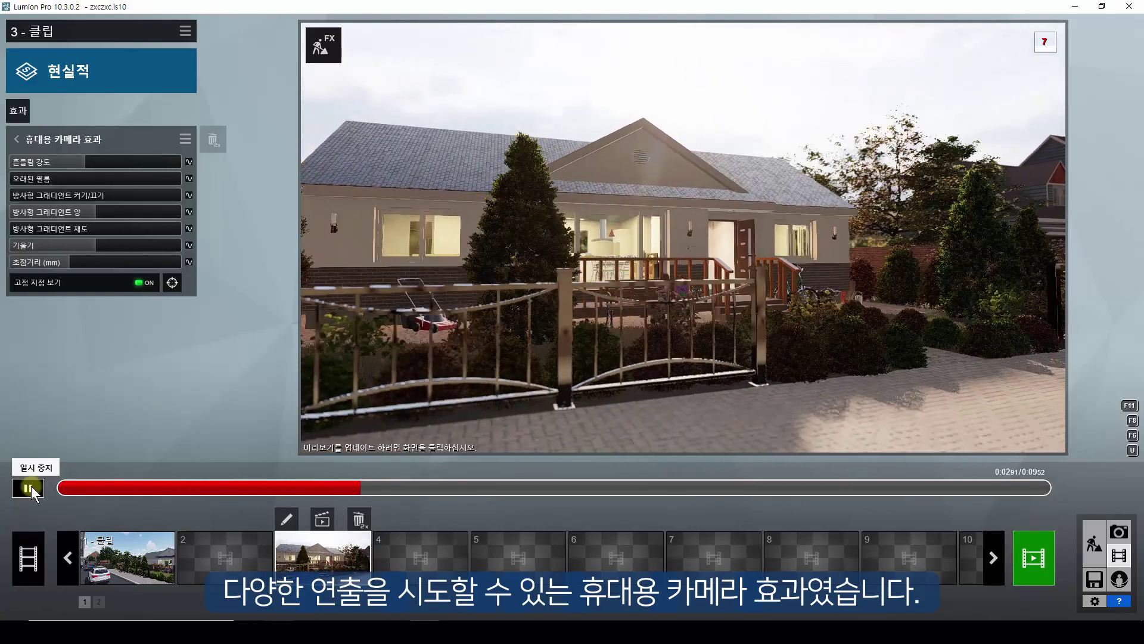
left_click(28, 488)
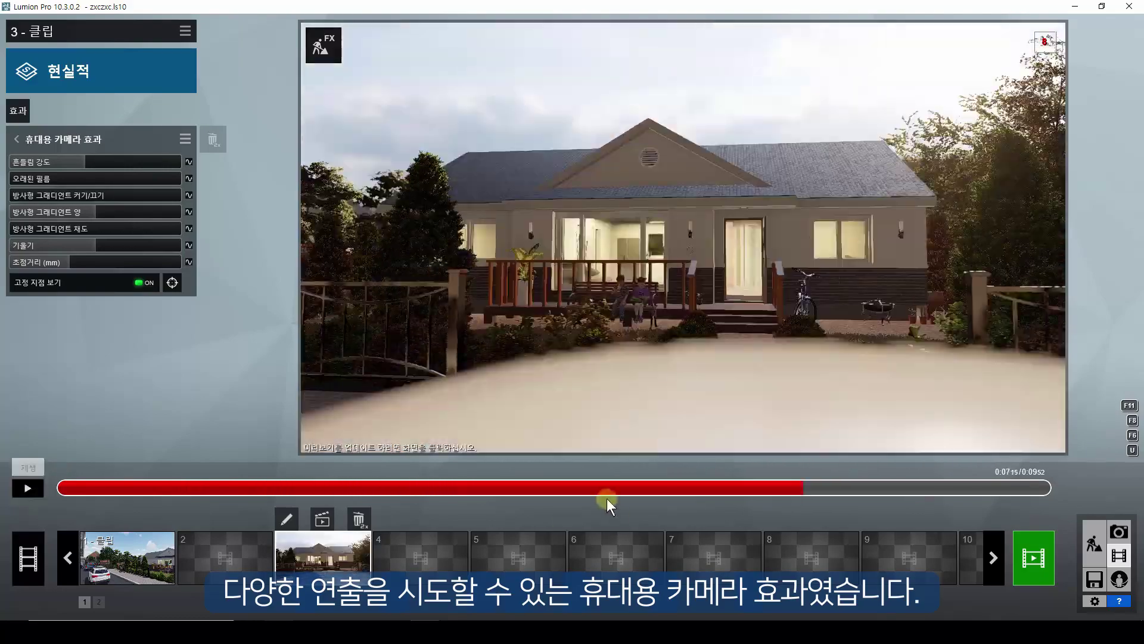
left_click_drag(399, 496, 60, 488)
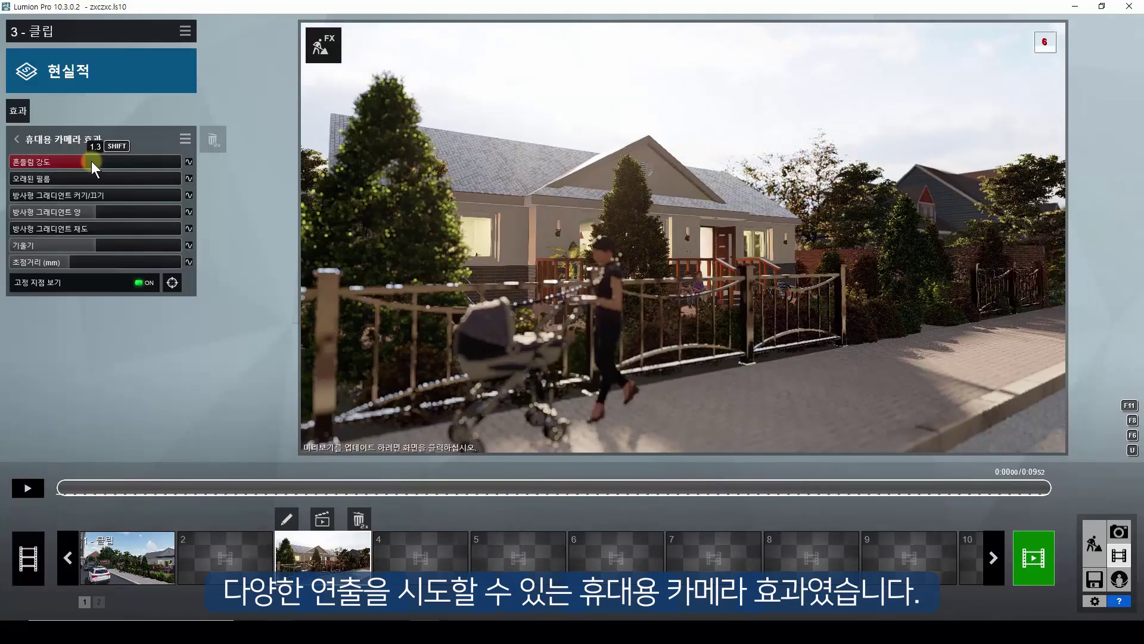